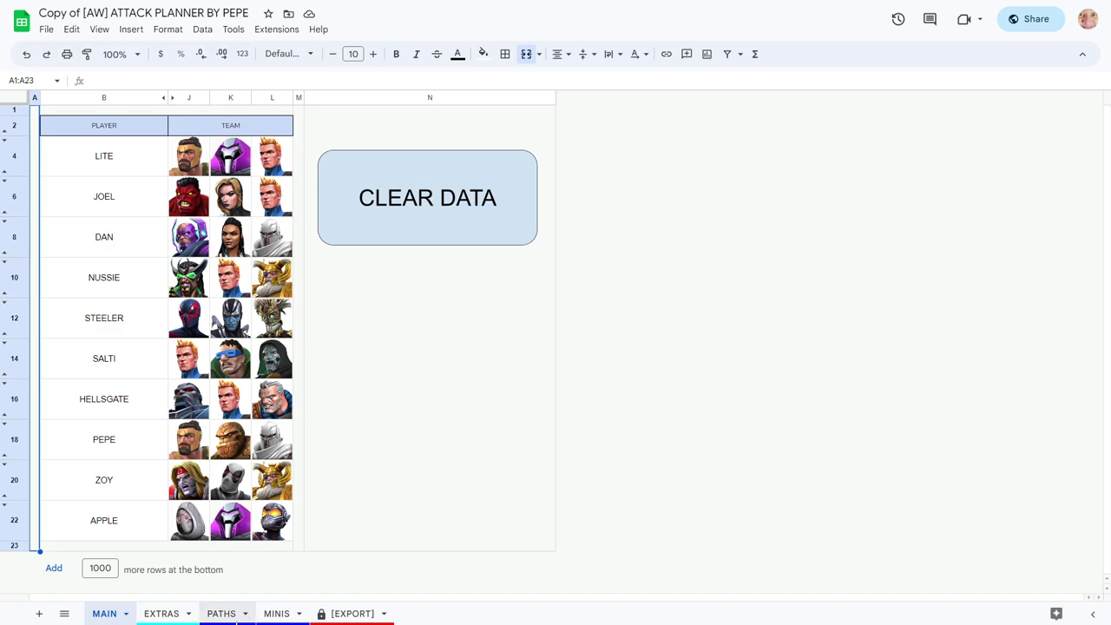
# On the PATHS sheet, set the Section 1 Path 5 attacker to Hercules against both Spider-Ham and Shuri
pyautogui.click(222, 614)
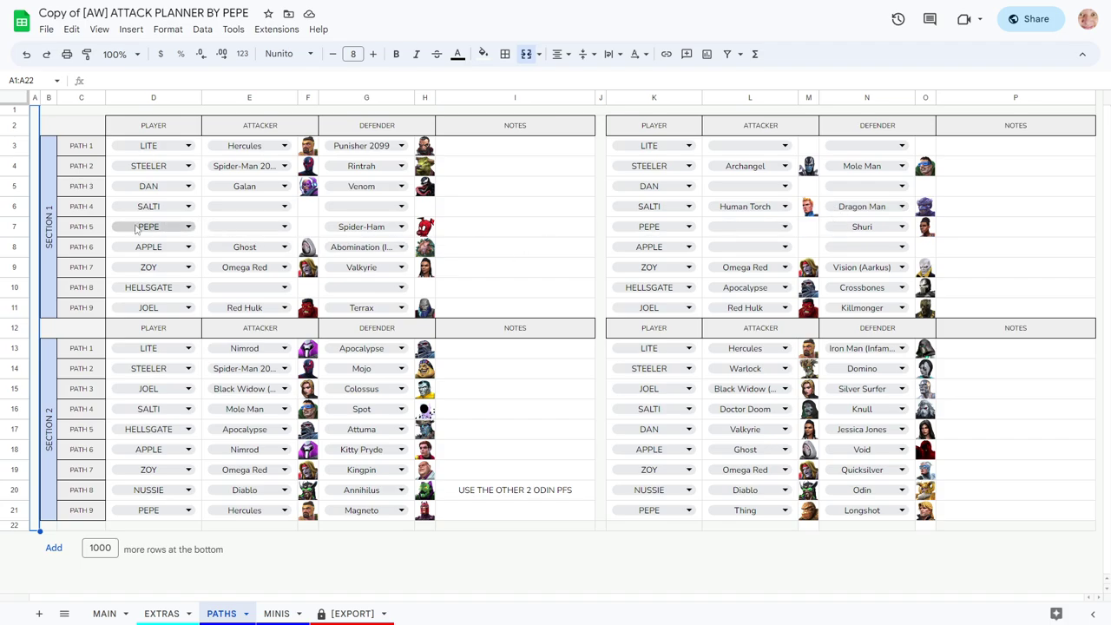
pyautogui.click(250, 231)
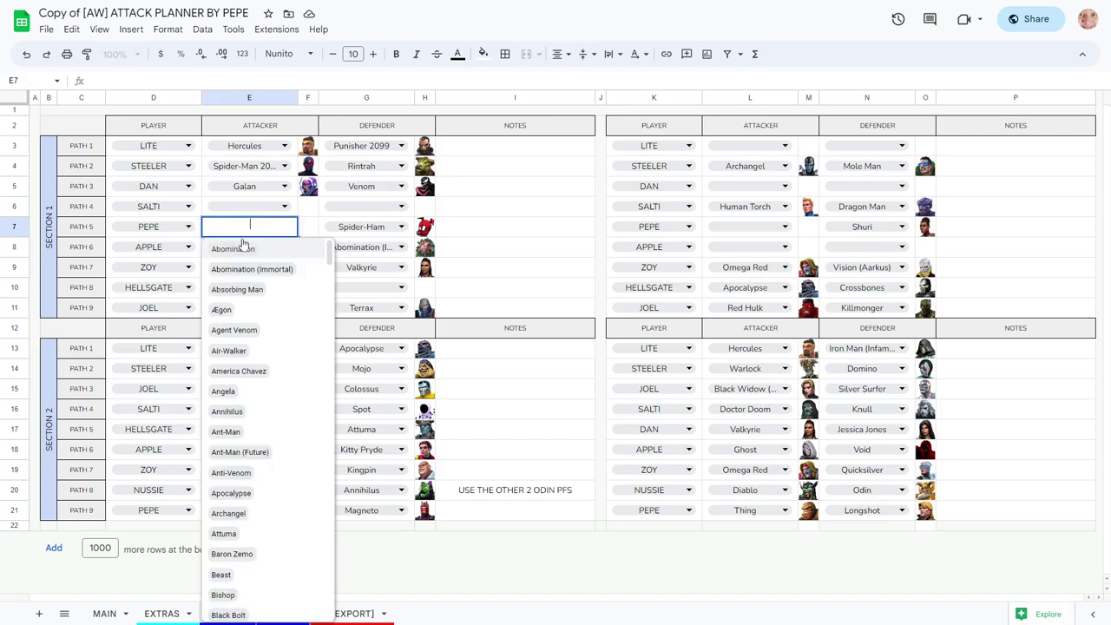
pyautogui.write('herc')
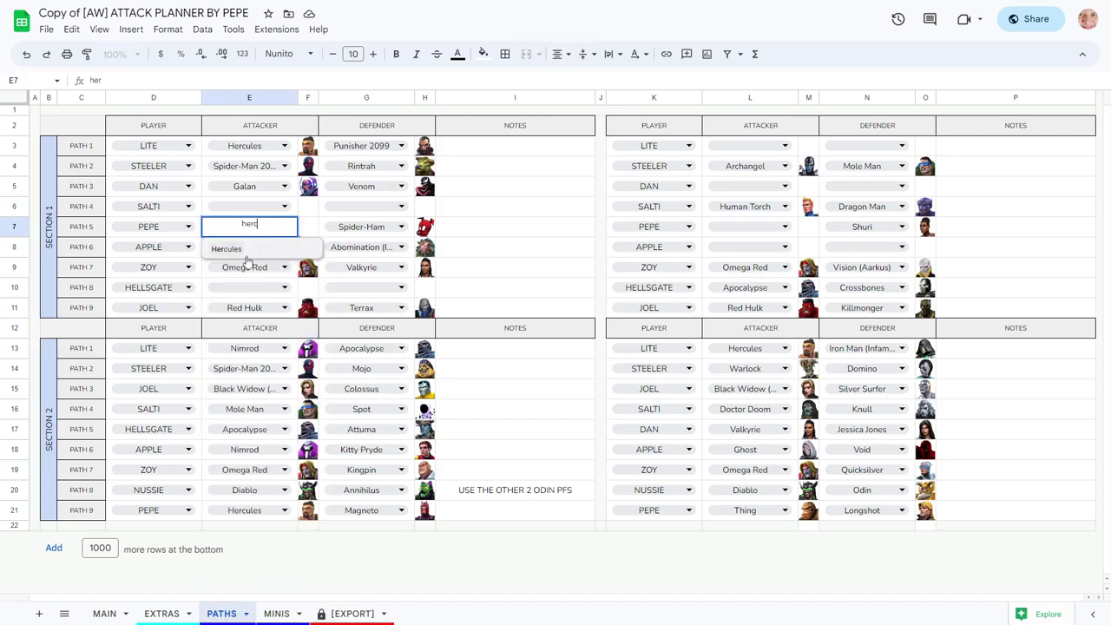
pyautogui.click(249, 251)
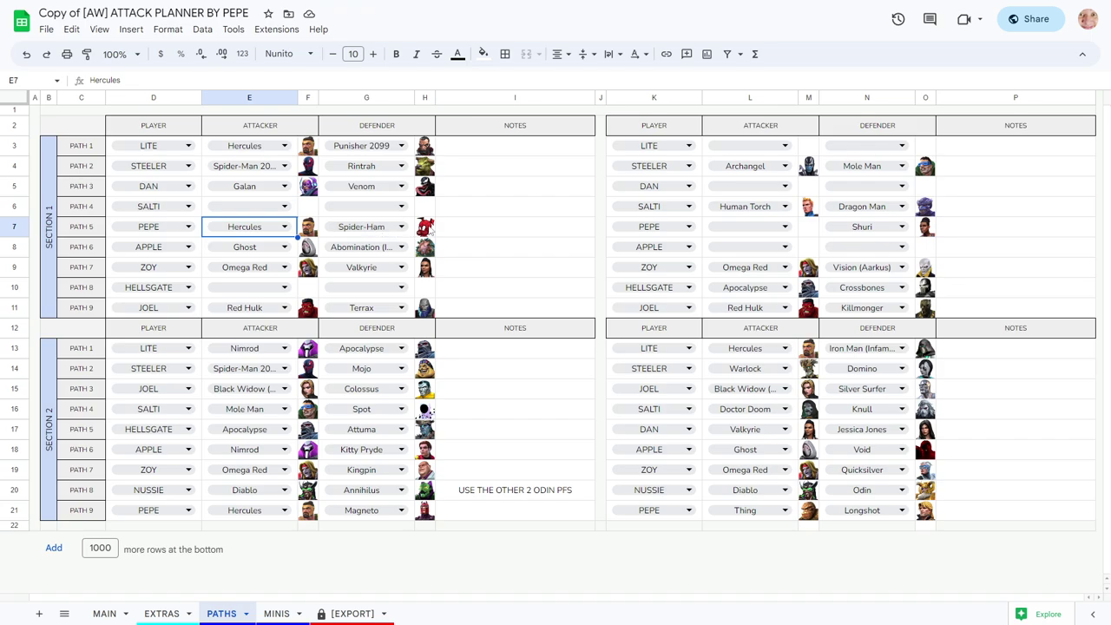
pyautogui.click(736, 227)
pyautogui.write('her')
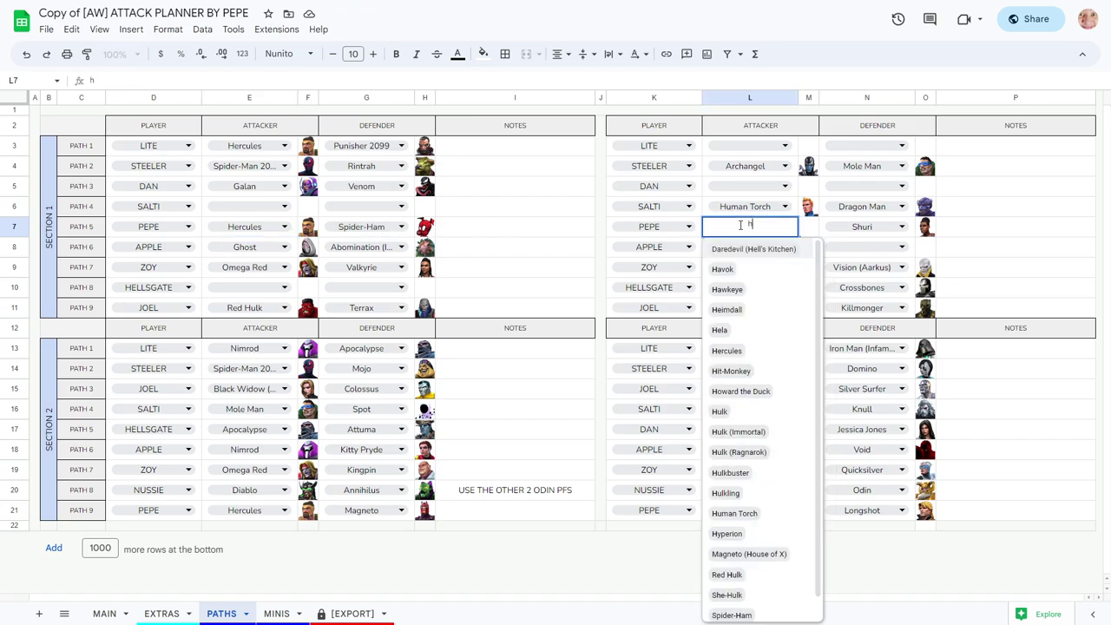
pyautogui.click(736, 250)
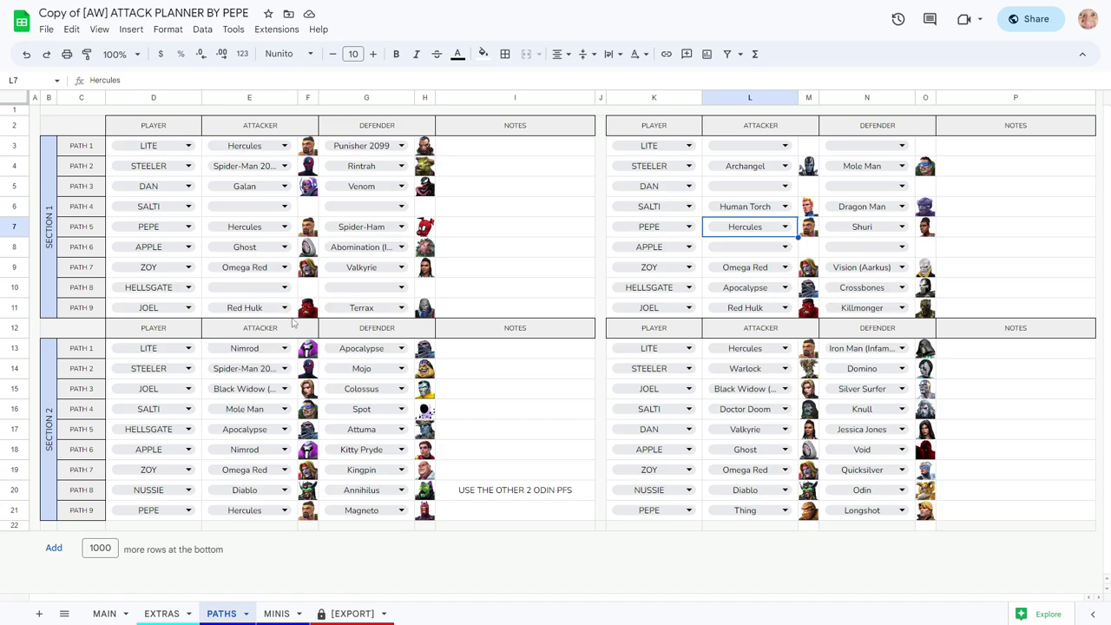
# Review the Section 1 mini-boss assignments and notes for nodes 19 to 22 on the MINIS sheet
pyautogui.click(277, 614)
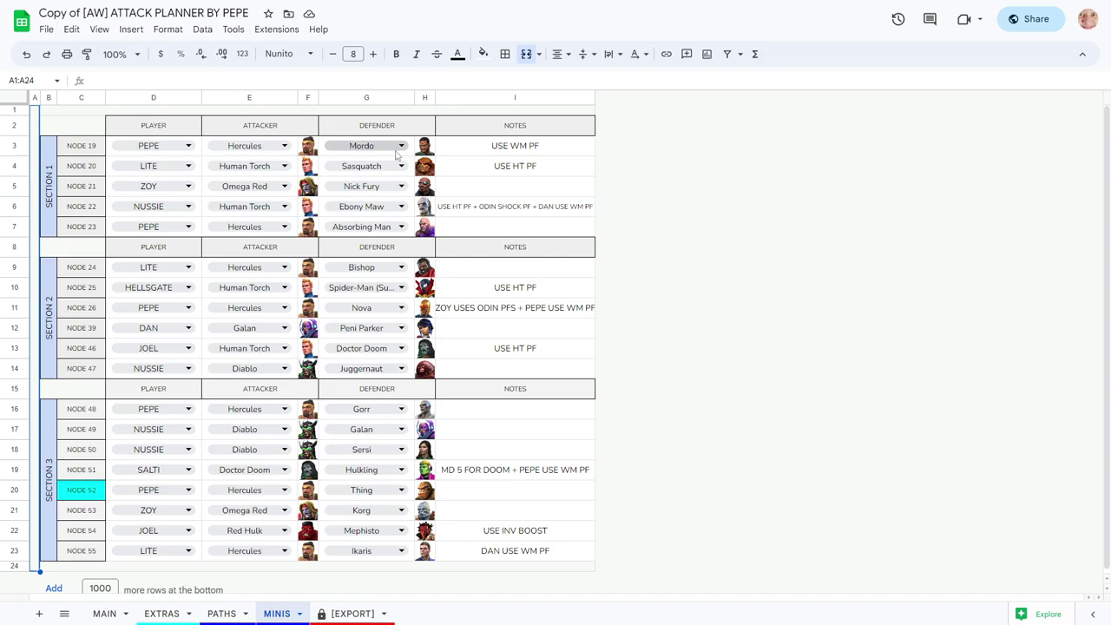
pyautogui.click(553, 153)
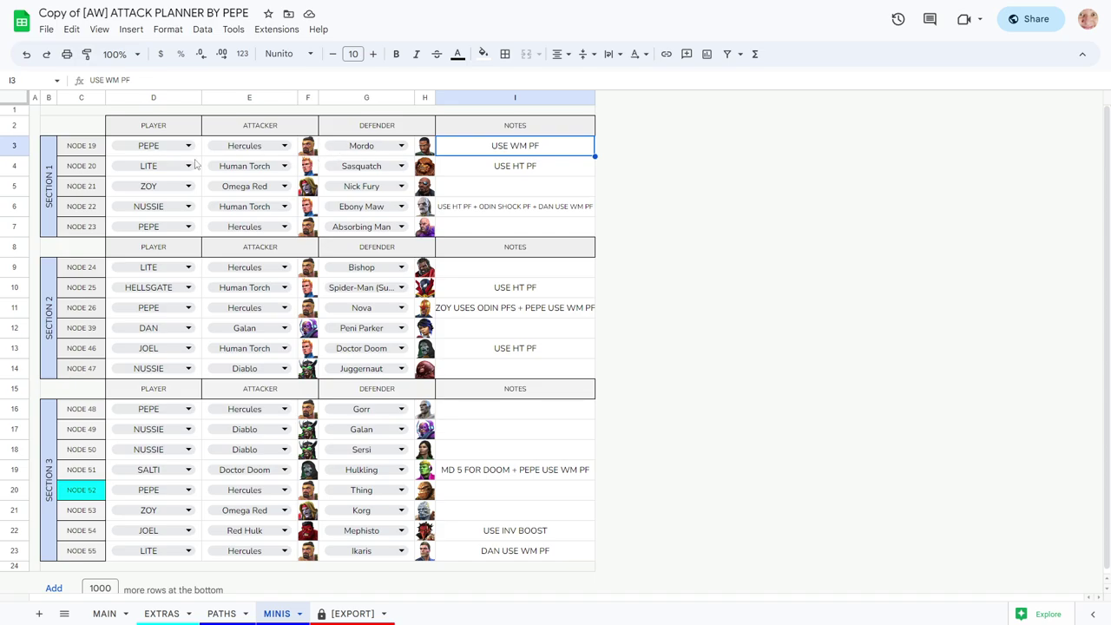
pyautogui.click(512, 171)
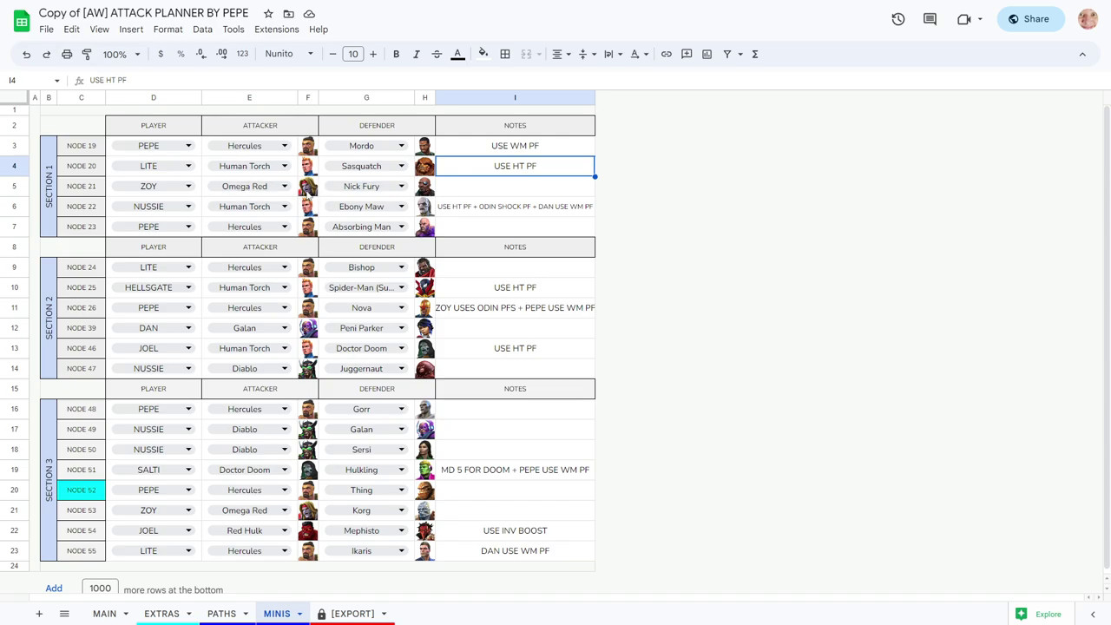
pyautogui.click(308, 185)
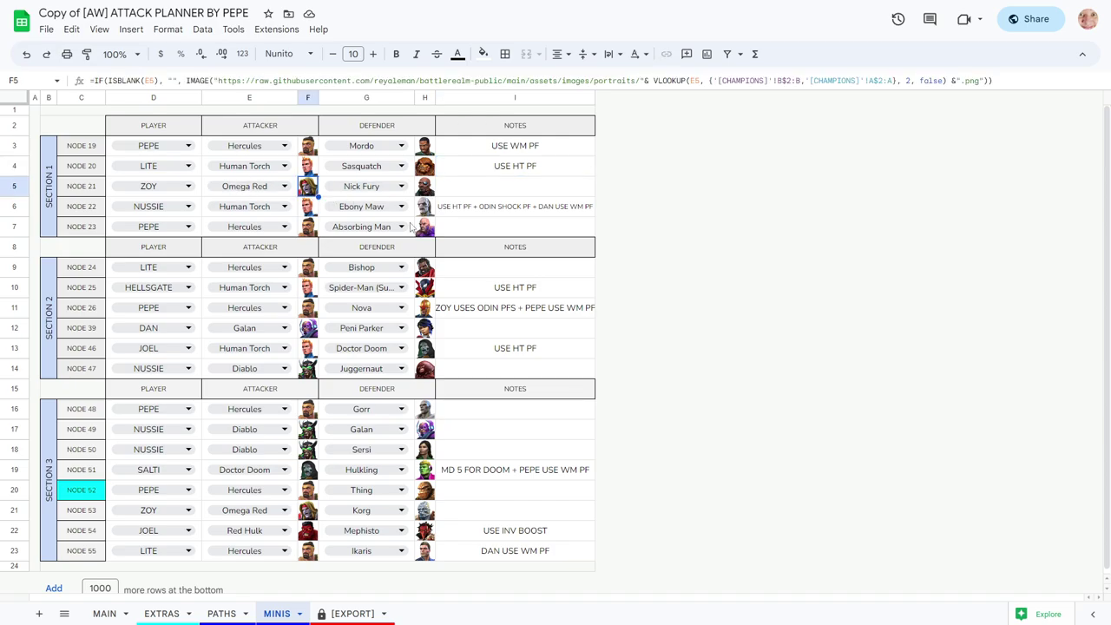
pyautogui.click(458, 191)
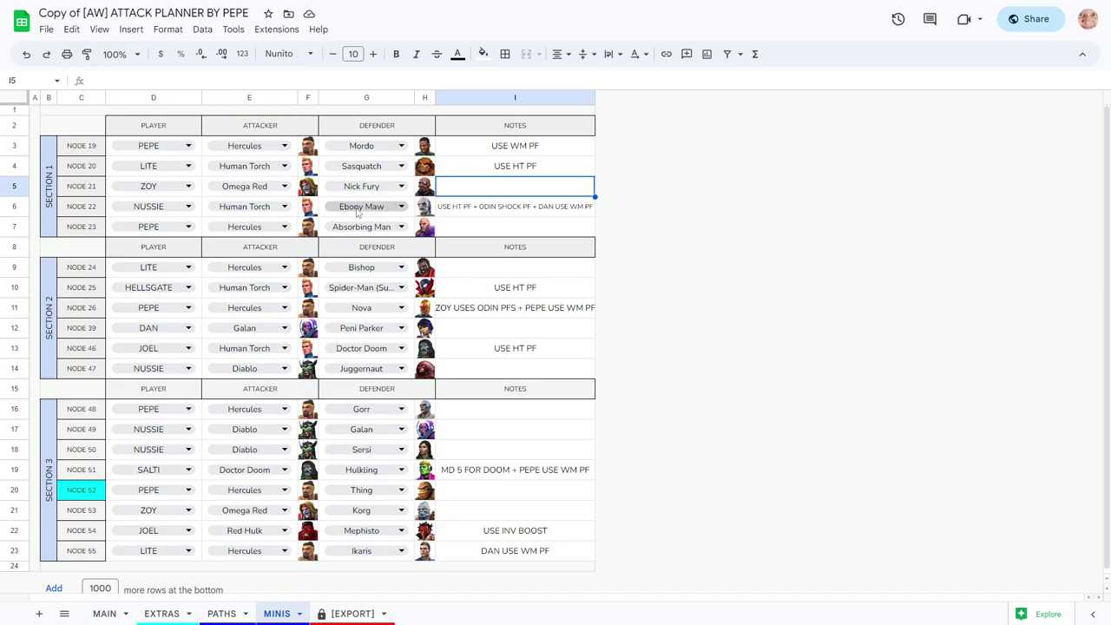
pyautogui.click(480, 209)
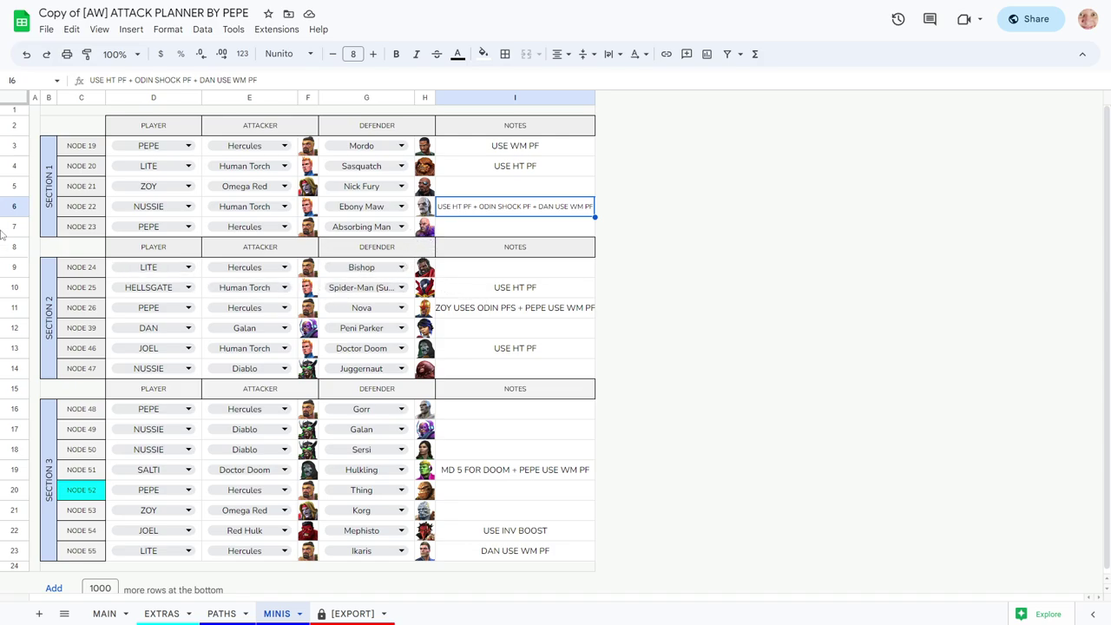
# Review the Section 2 path assignments on the PATHS sheet, including the Path 2, 3 and 8 matchups and notes
pyautogui.click(221, 614)
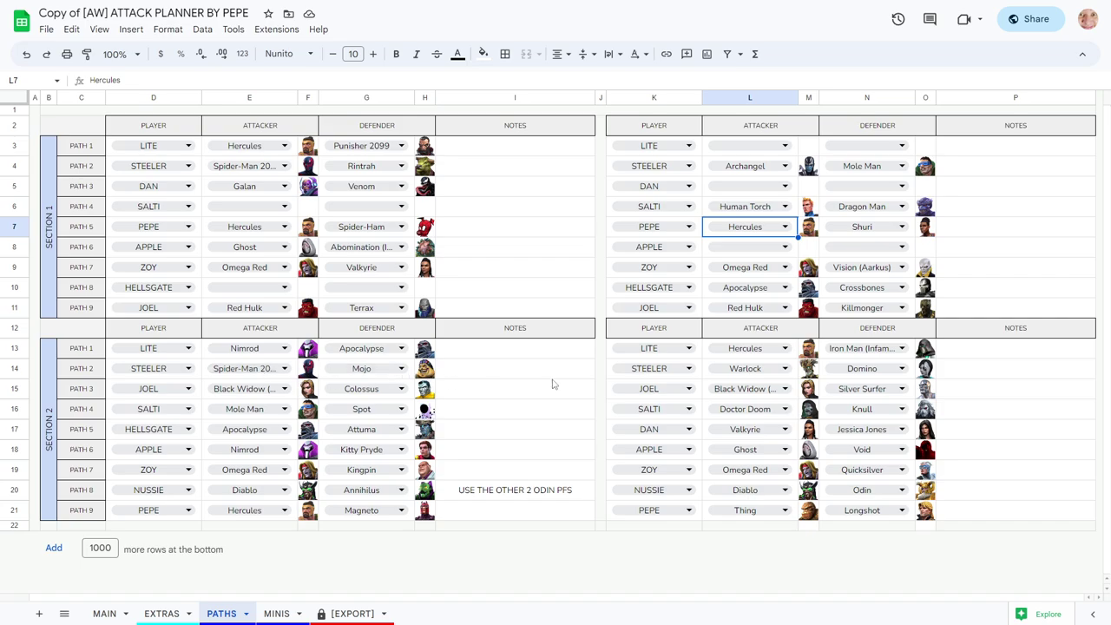
pyautogui.click(789, 370)
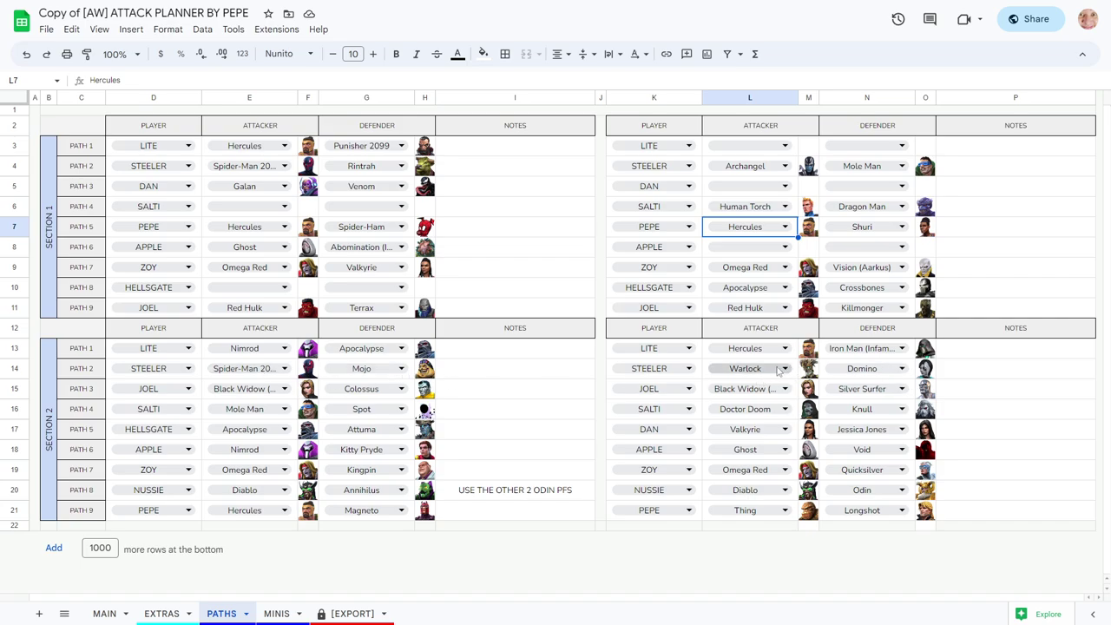
pyautogui.click(792, 368)
pyautogui.click(554, 375)
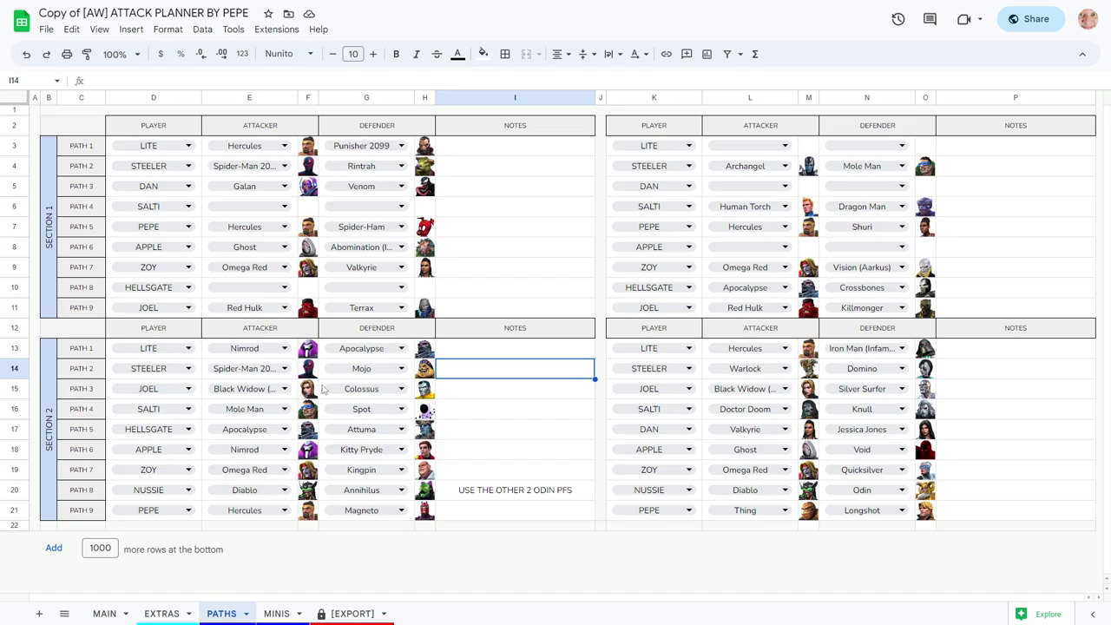
pyautogui.click(425, 391)
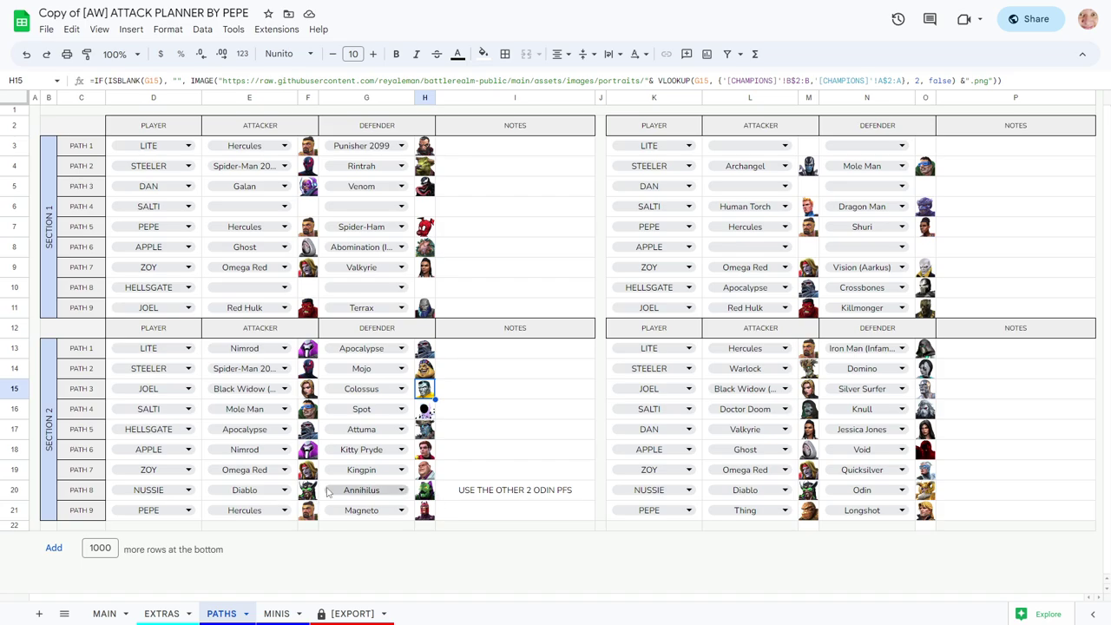
pyautogui.click(531, 495)
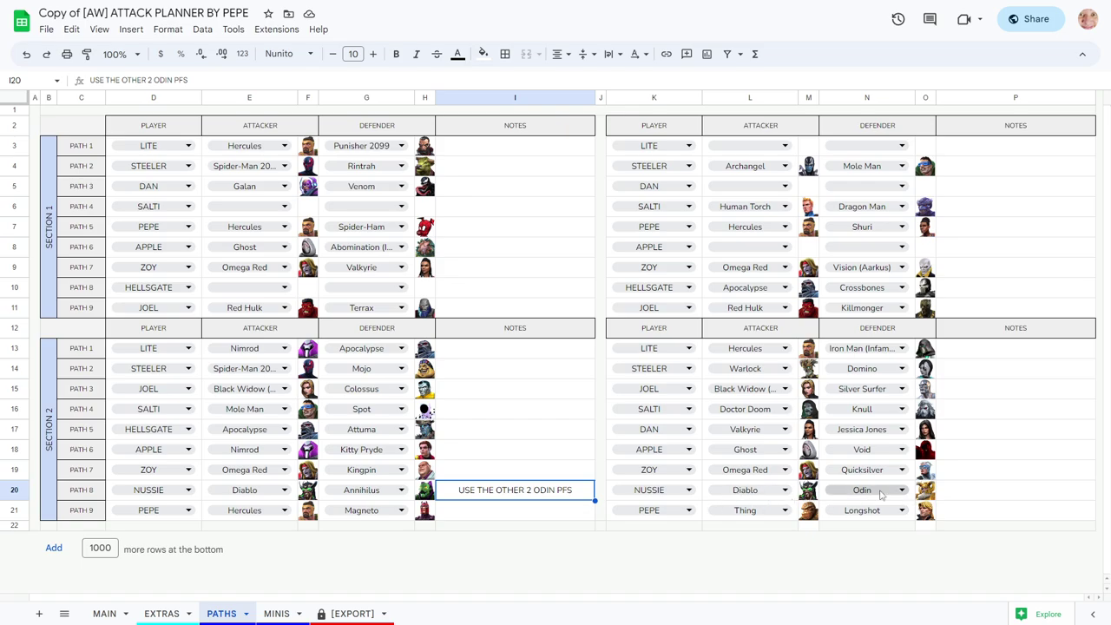
pyautogui.click(925, 492)
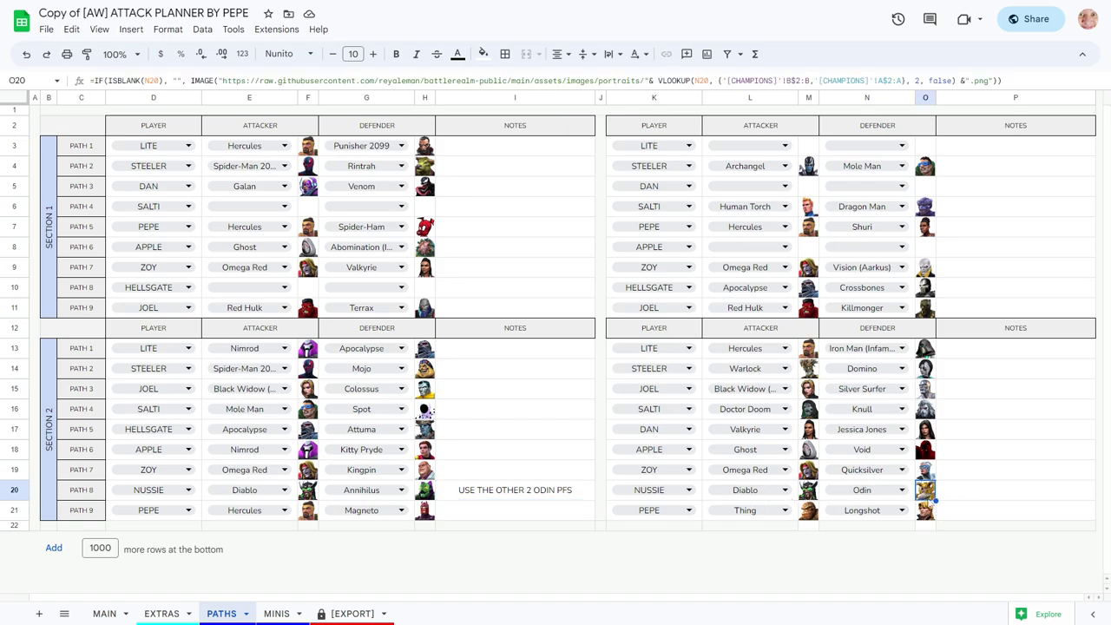
pyautogui.click(961, 501)
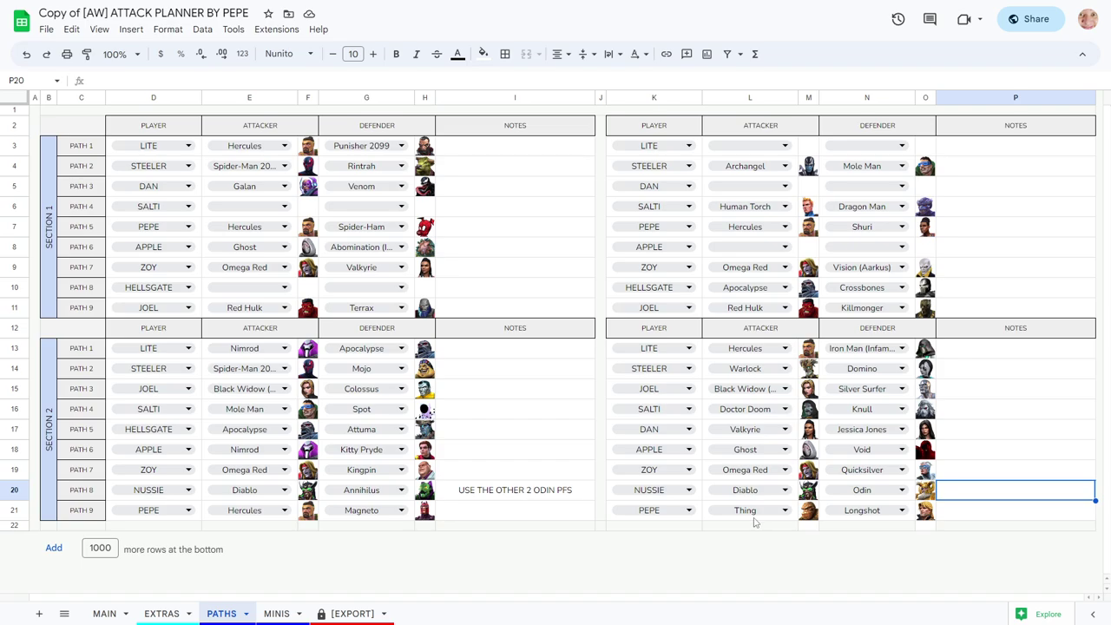
# Examine the Section 2 matchups and notes for nodes 24 to 47 on the MINIS sheet
pyautogui.click(279, 613)
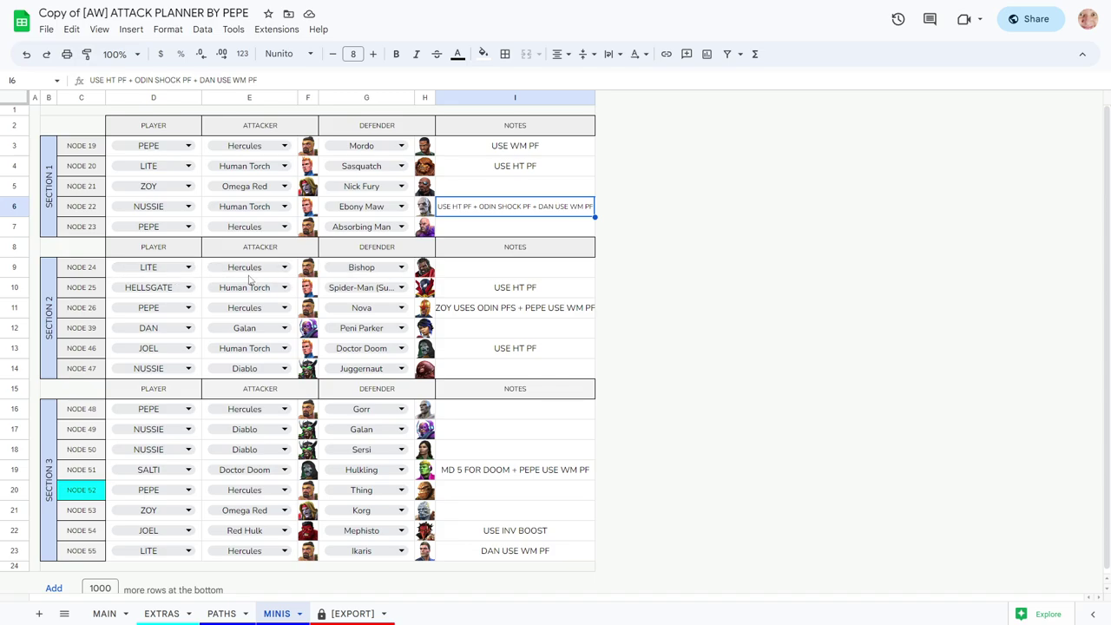
pyautogui.click(492, 274)
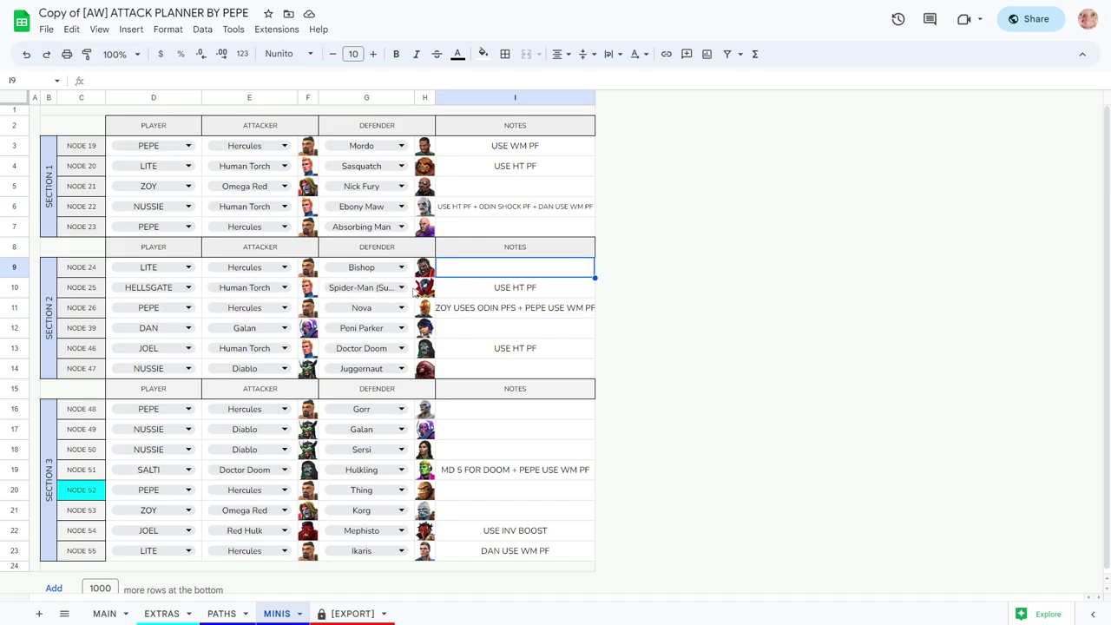
pyautogui.click(499, 291)
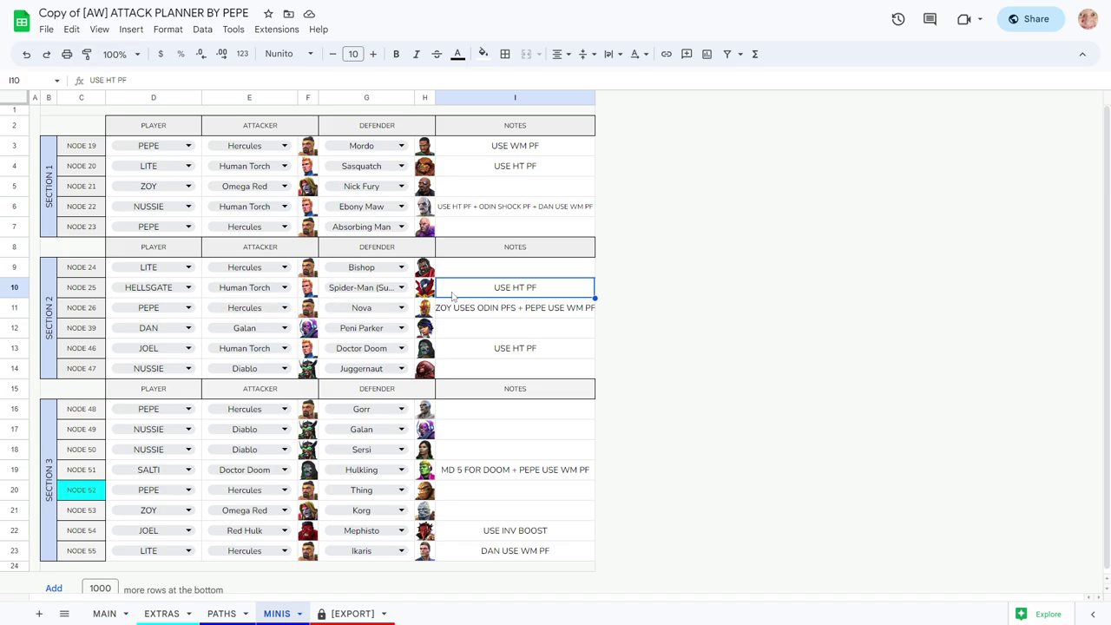
pyautogui.click(477, 316)
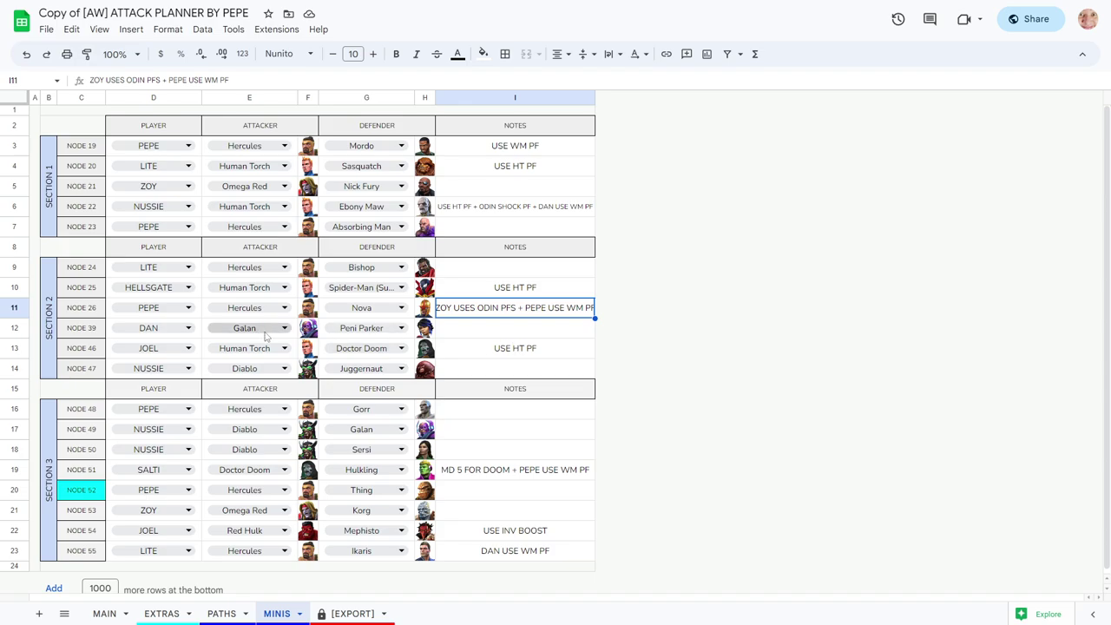
pyautogui.click(535, 353)
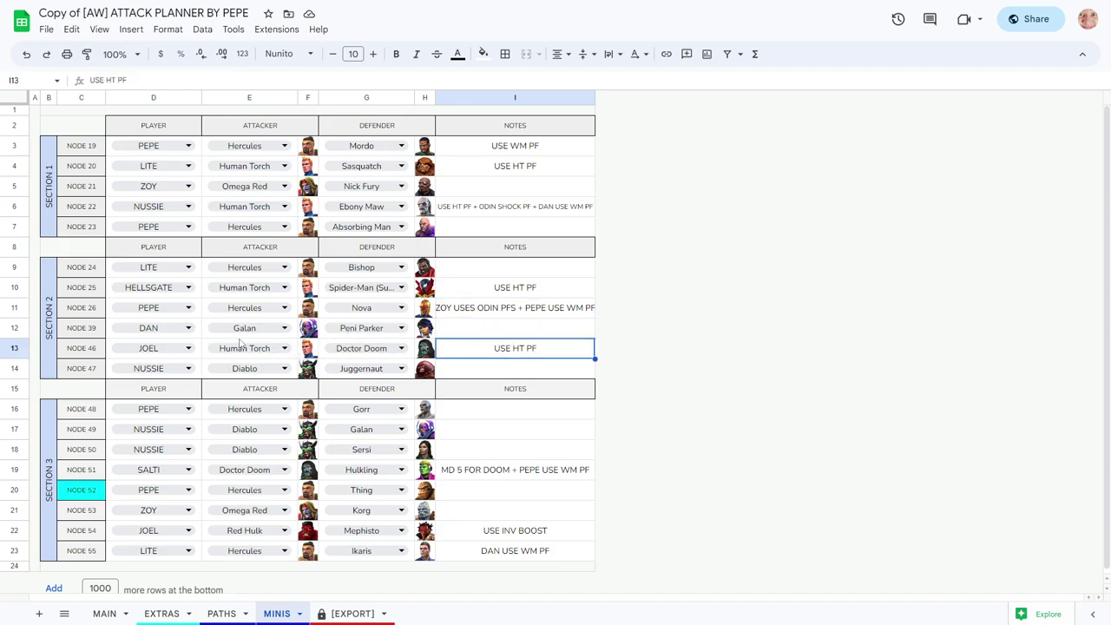
pyautogui.click(309, 371)
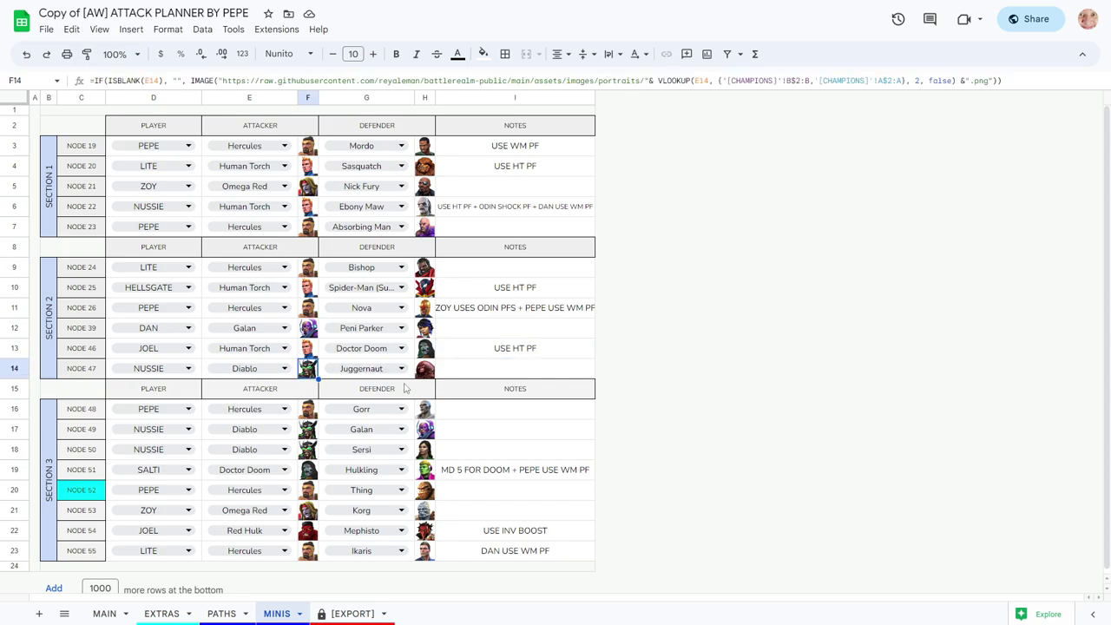
pyautogui.click(465, 374)
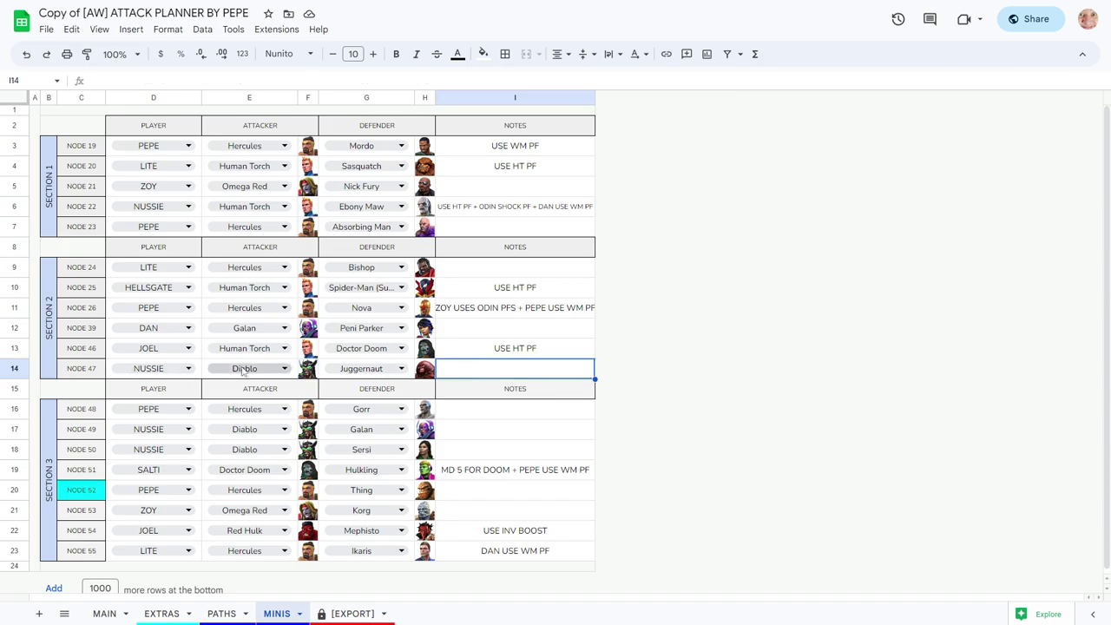
pyautogui.click(425, 369)
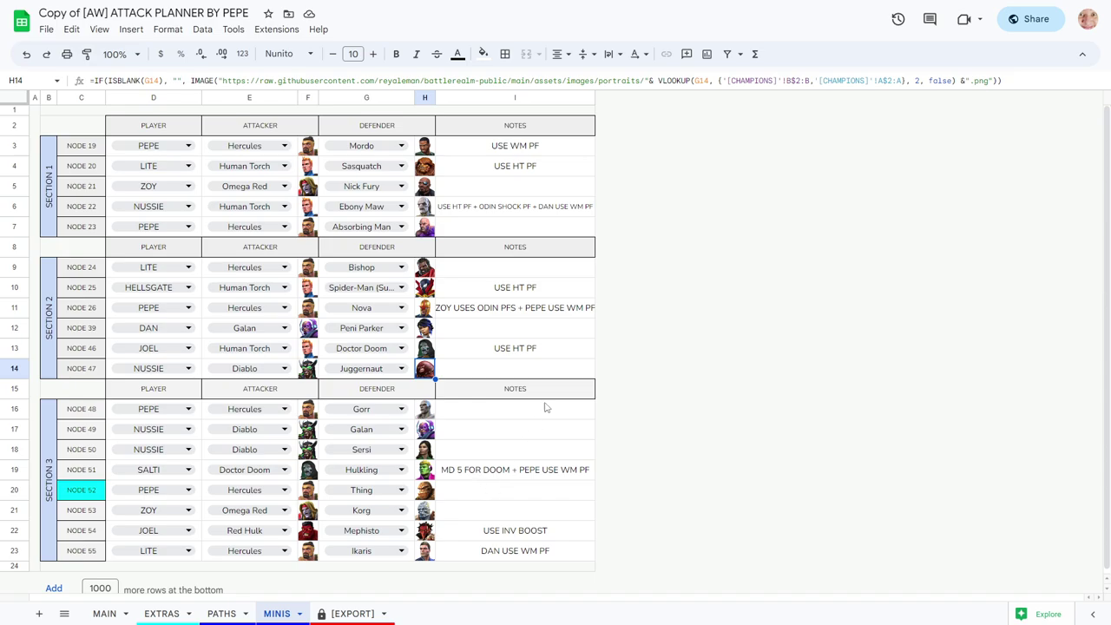
# Examine the Section 3 matchups and notes for nodes 48 to 53
pyautogui.click(484, 417)
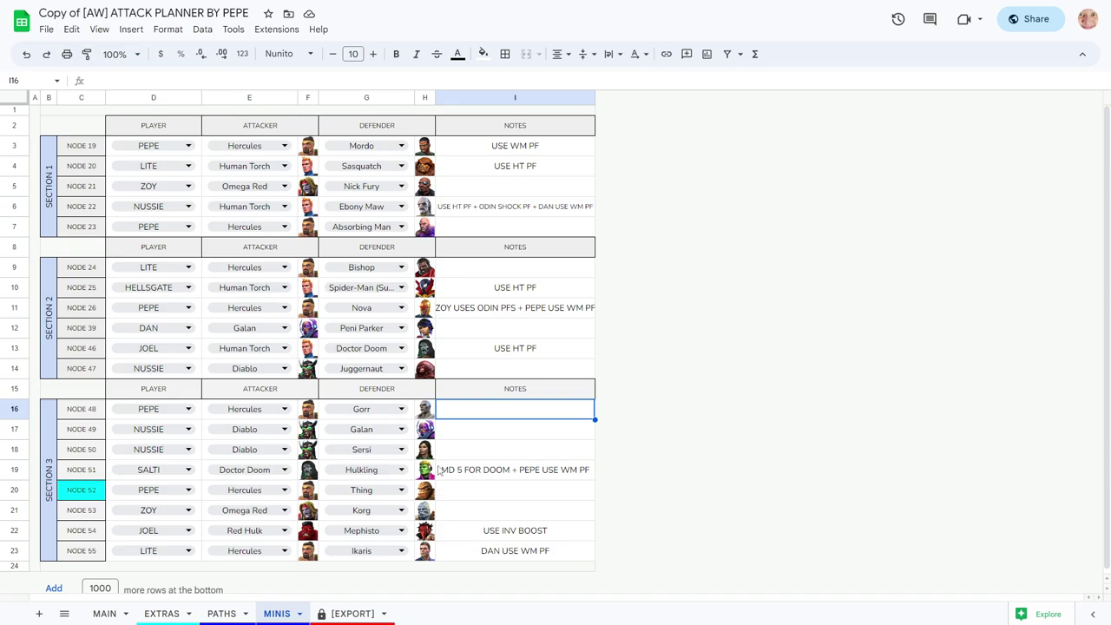
pyautogui.click(499, 476)
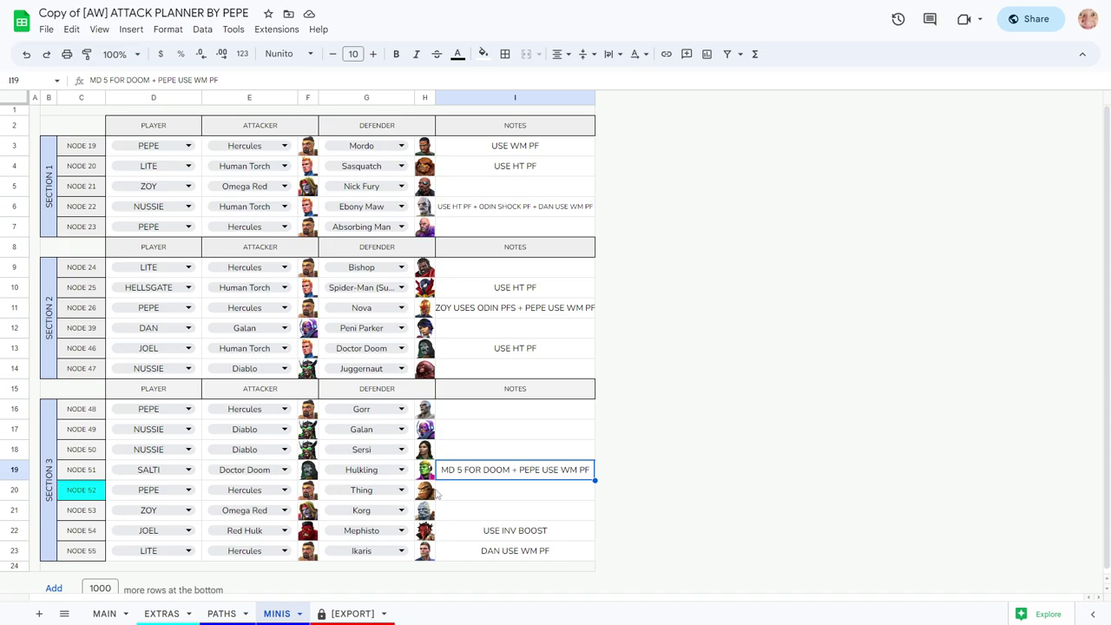
pyautogui.click(463, 492)
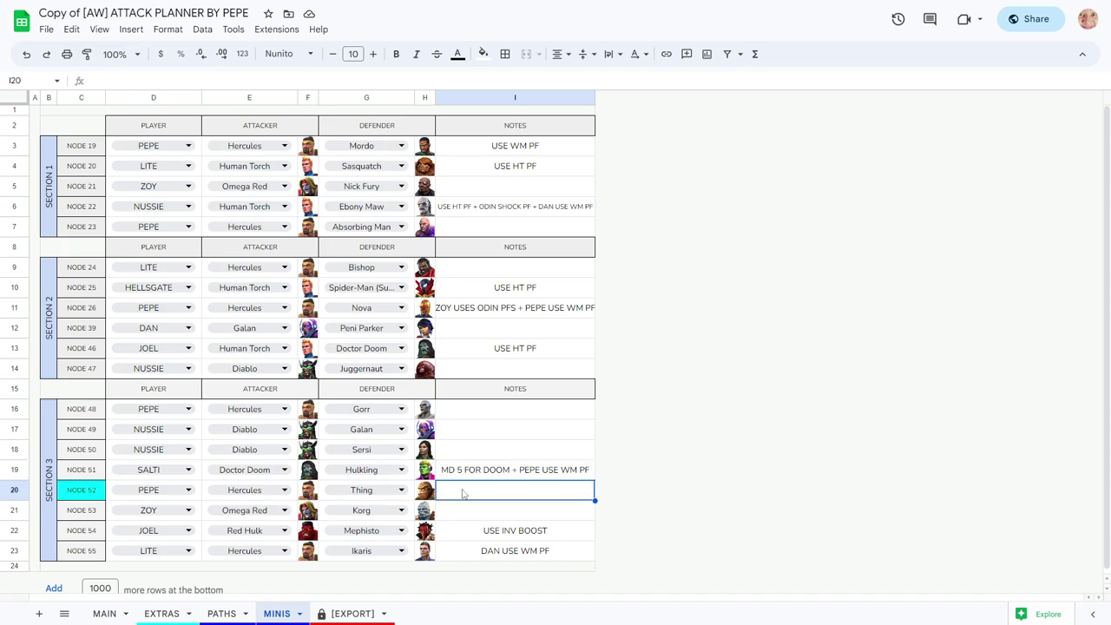
pyautogui.click(499, 518)
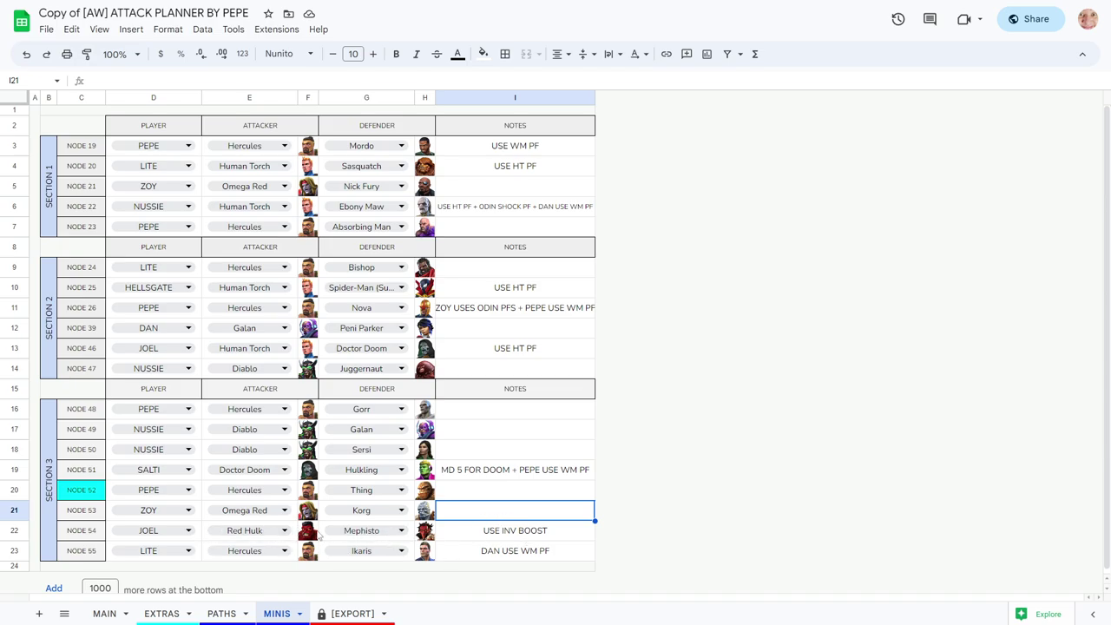
# Change the Node 54 attacker against Mephisto to Human Torch and select that node's note
pyautogui.click(283, 531)
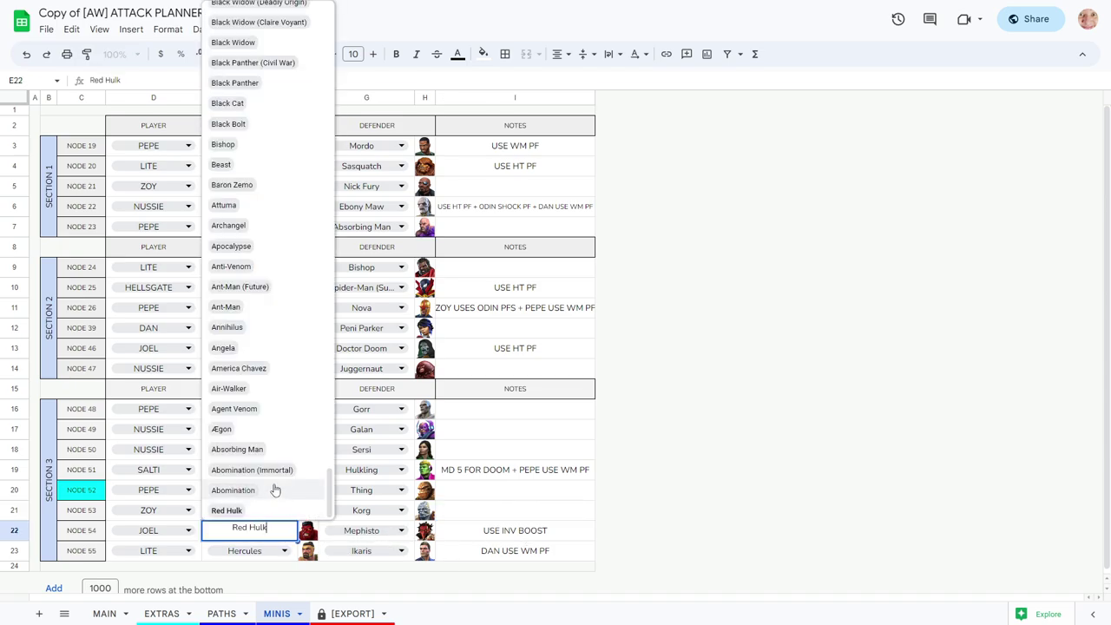
pyautogui.moveTo(269, 527); pyautogui.dragTo(230, 526)
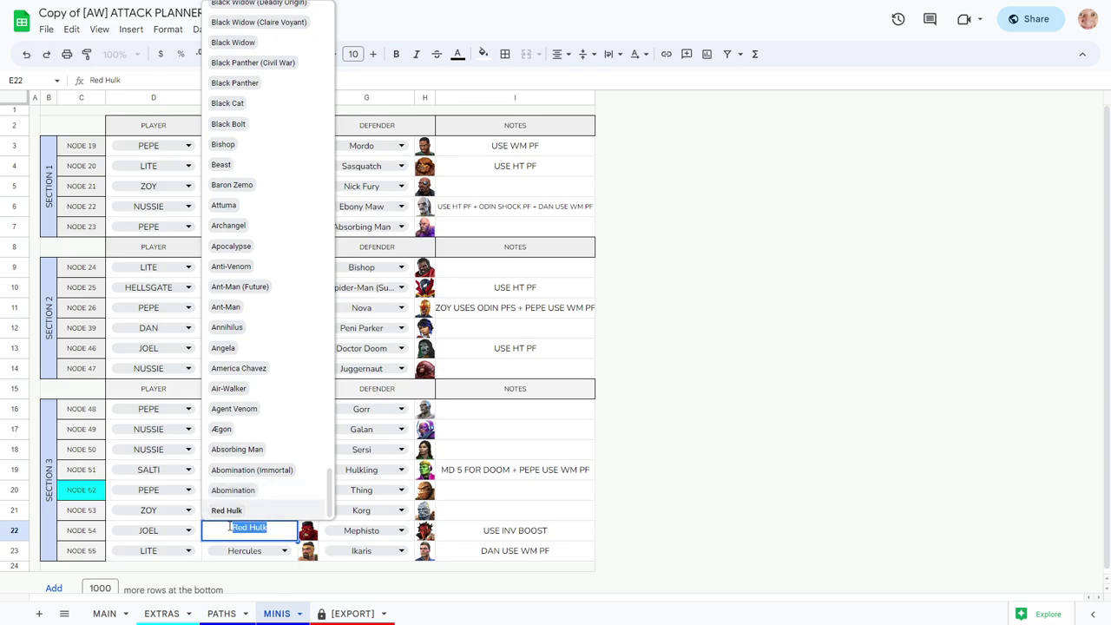
pyautogui.write('hum')
pyautogui.click(249, 511)
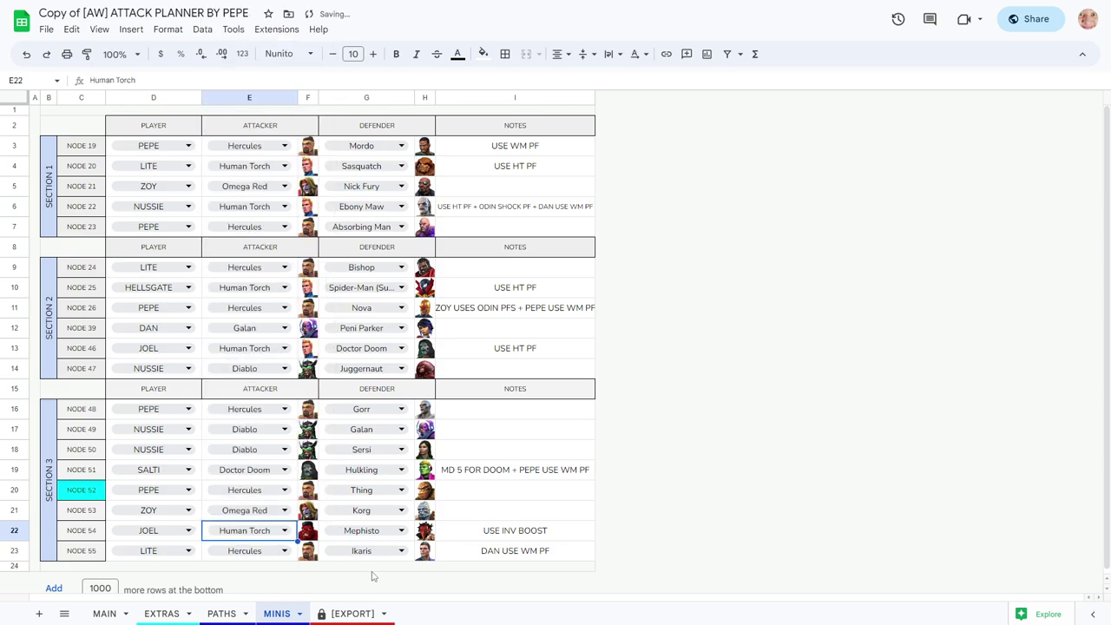
pyautogui.click(516, 535)
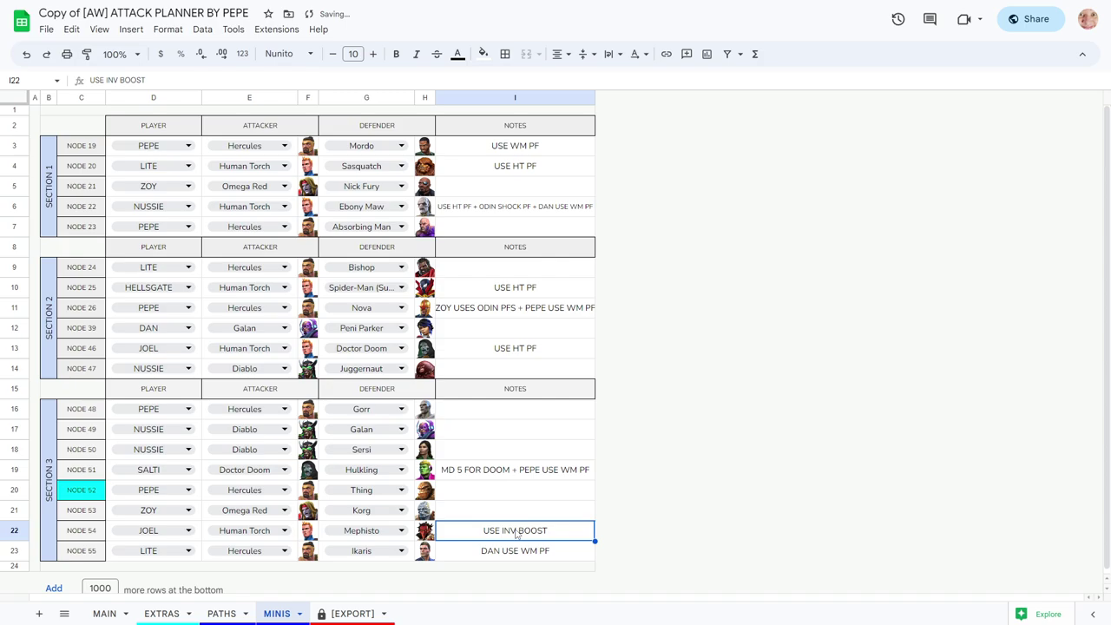
# Change the Node 54 note to "USE HT PF AND INV BOOST" and select the Node 55 note
pyautogui.write('USE HT PF')
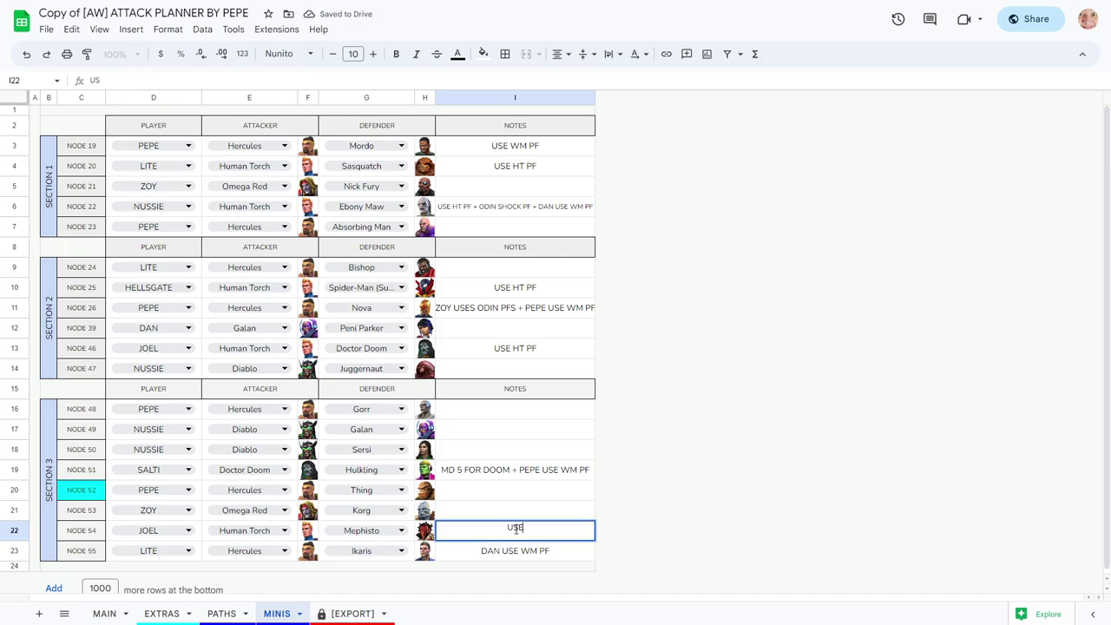
pyautogui.write(' AND INV BOOST')
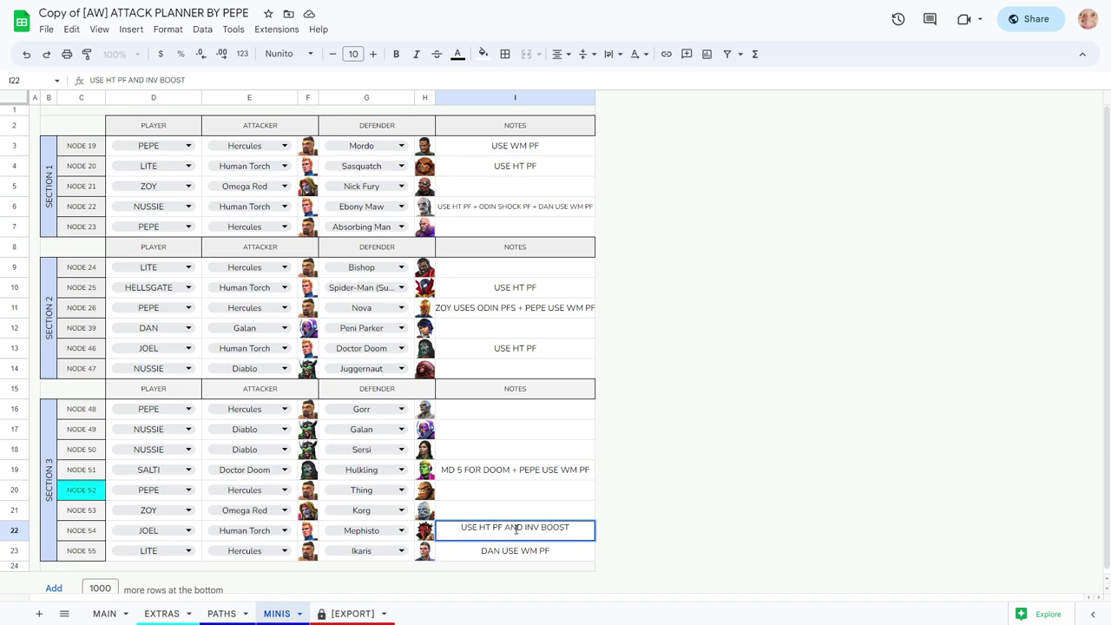
pyautogui.click(521, 511)
pyautogui.click(492, 528)
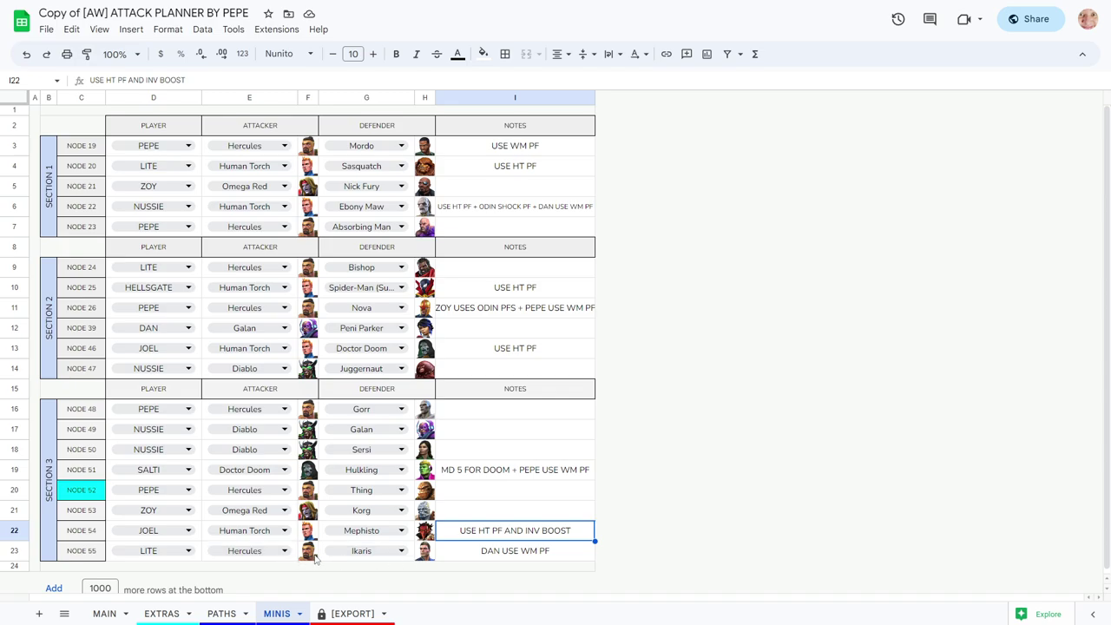
pyautogui.click(537, 559)
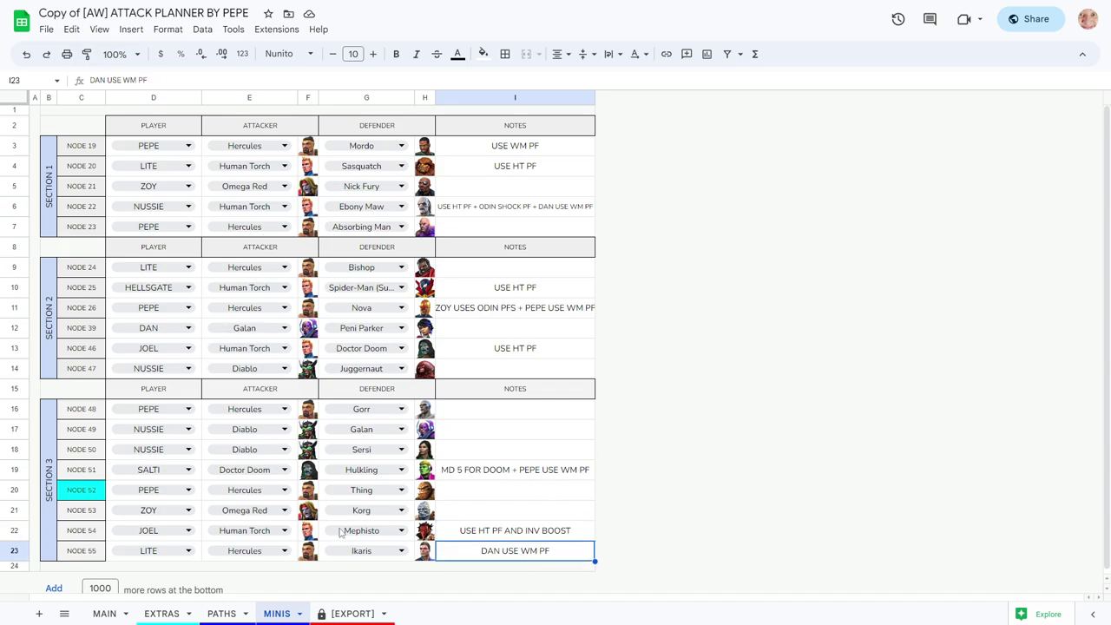
# Review the compiled normal fights and boss fights on the [EXPORT] sheet
pyautogui.click(330, 615)
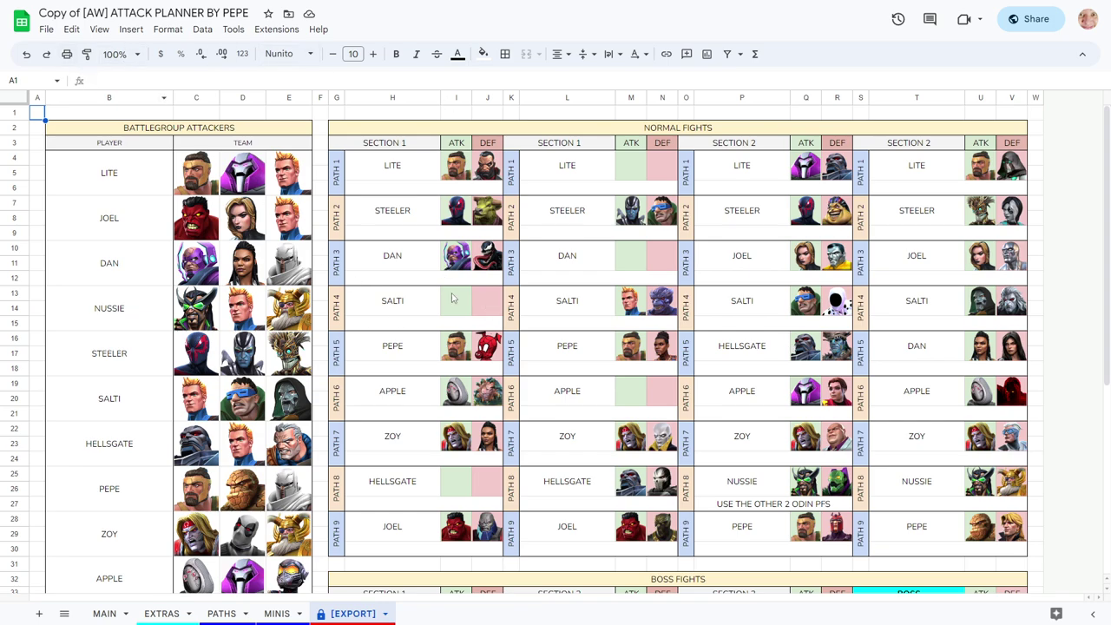
pyautogui.scroll(-7, 546, 440)
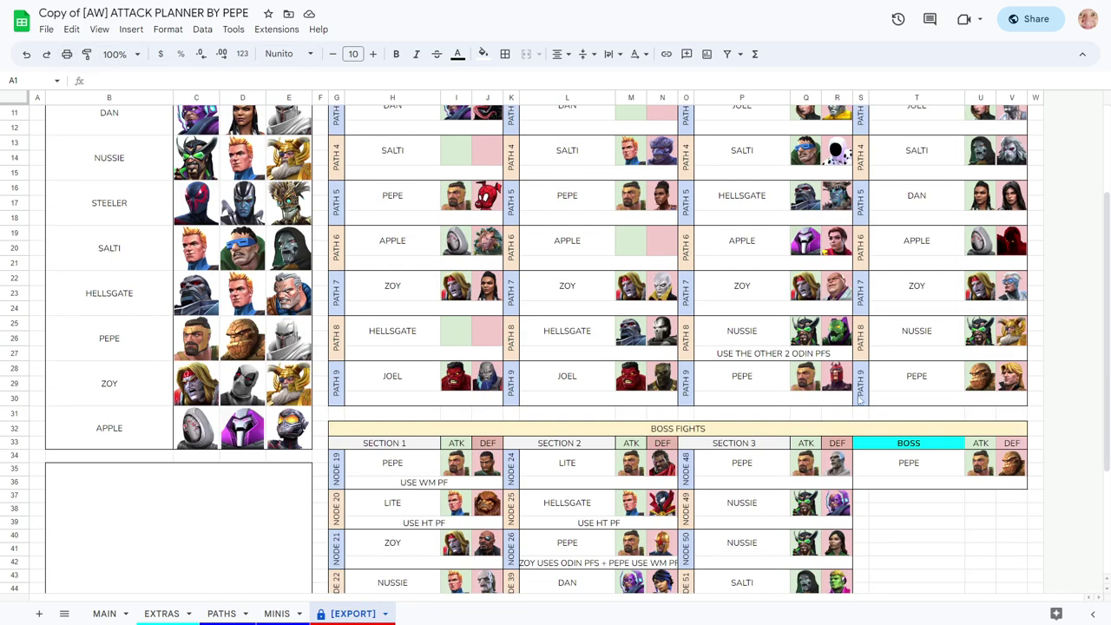
pyautogui.scroll(7, 897, 440)
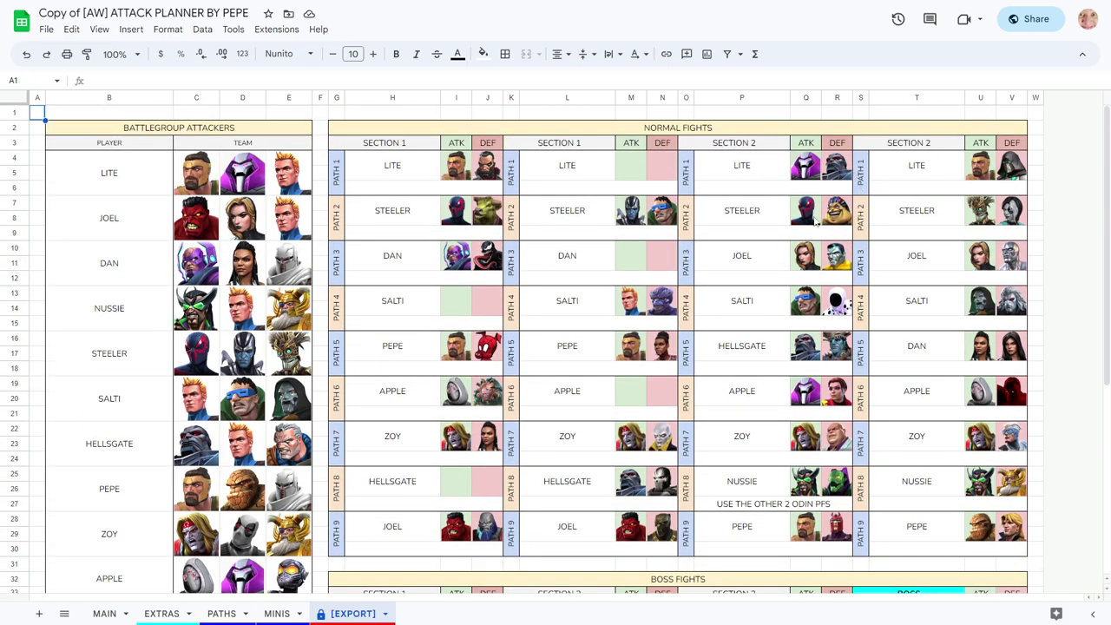
pyautogui.scroll(-7, 632, 402)
pyautogui.scroll(7, 934, 384)
# Reduce the [EXPORT] sheet's zoom to 75% and look over the full attack plan down to the Section 3 boss fights
pyautogui.click(132, 54)
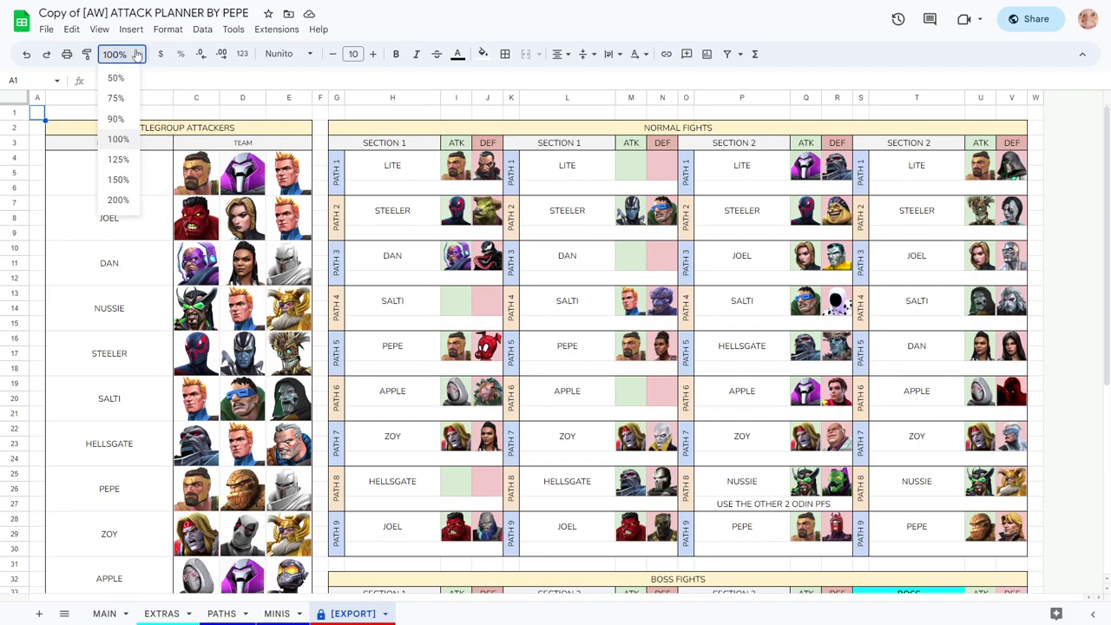
pyautogui.click(120, 98)
pyautogui.scroll(-5, 543, 338)
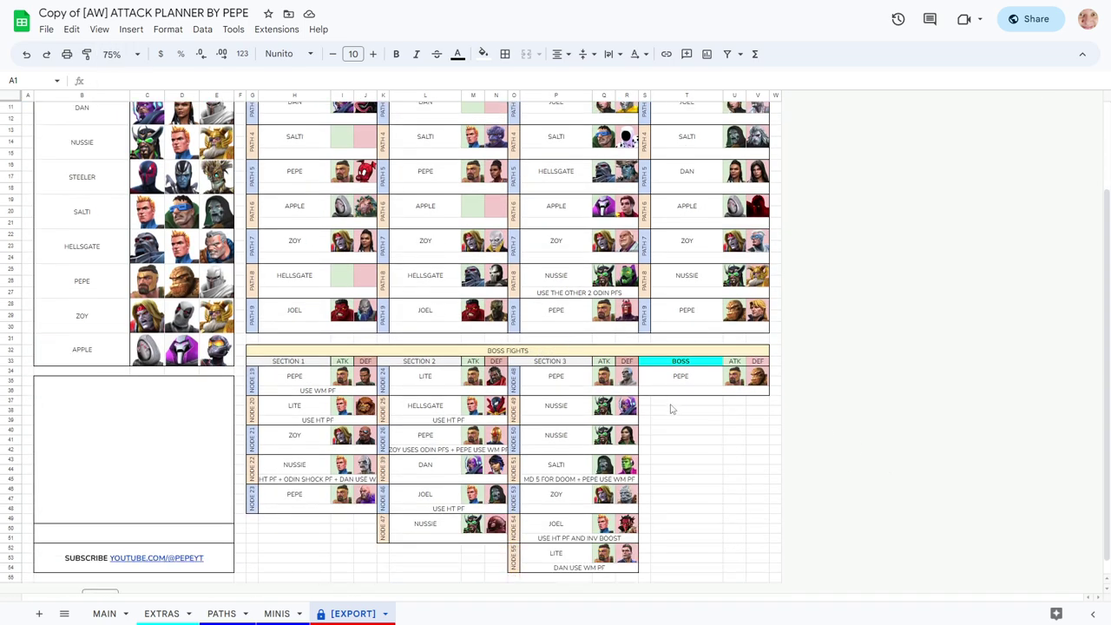
pyautogui.scroll(5, 408, 273)
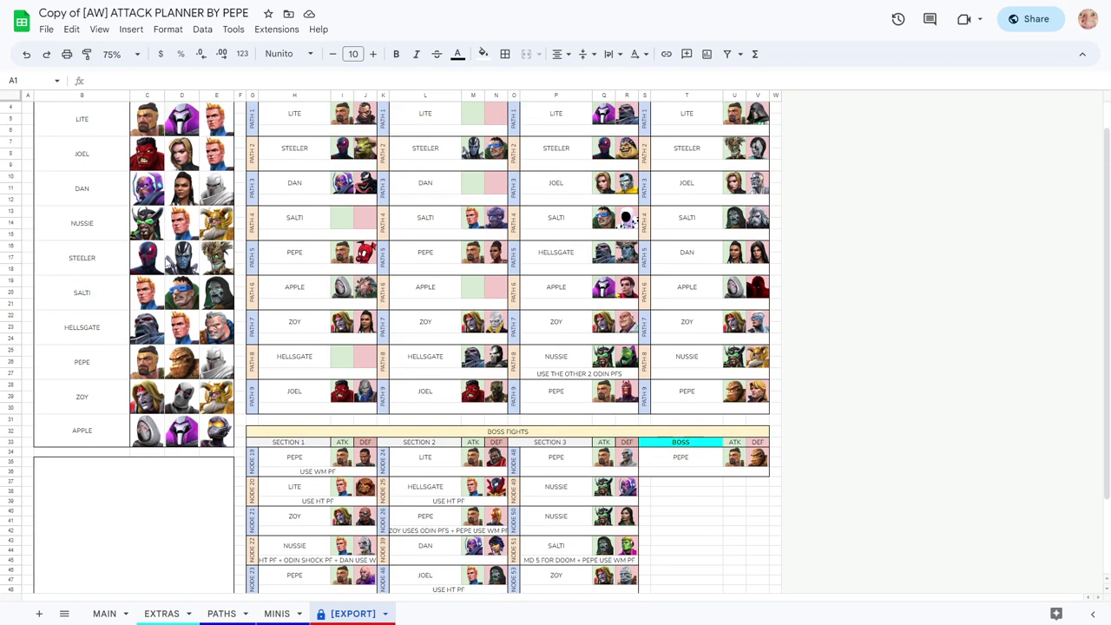
pyautogui.scroll(-6, 321, 449)
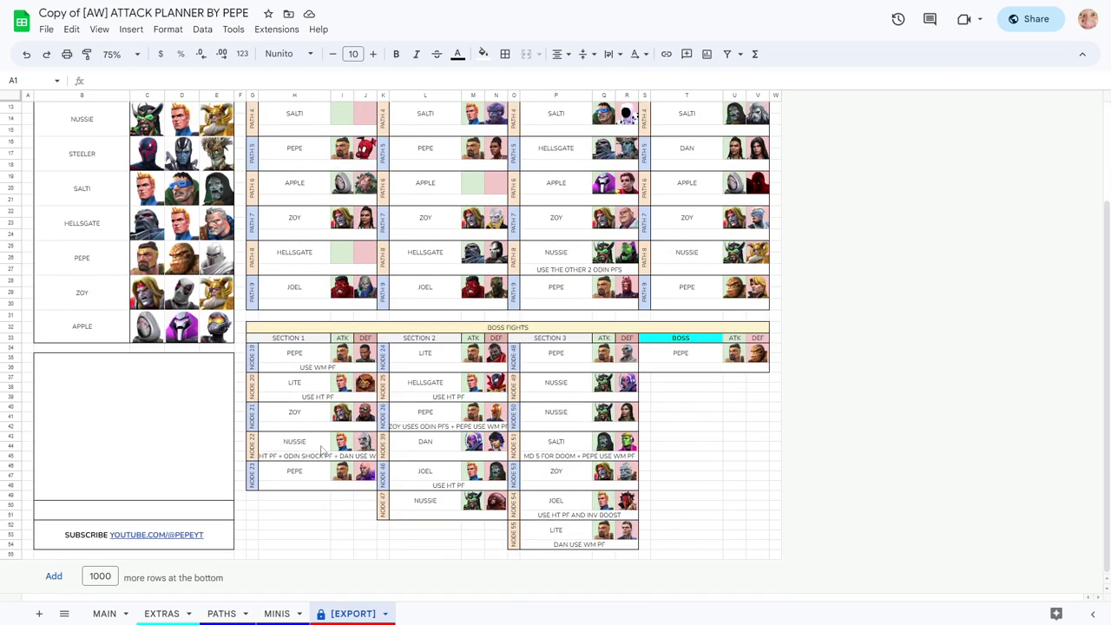
# Look through the filled-in MINIS, MAIN, PATHS and EXTRAS sheets
pyautogui.click(276, 617)
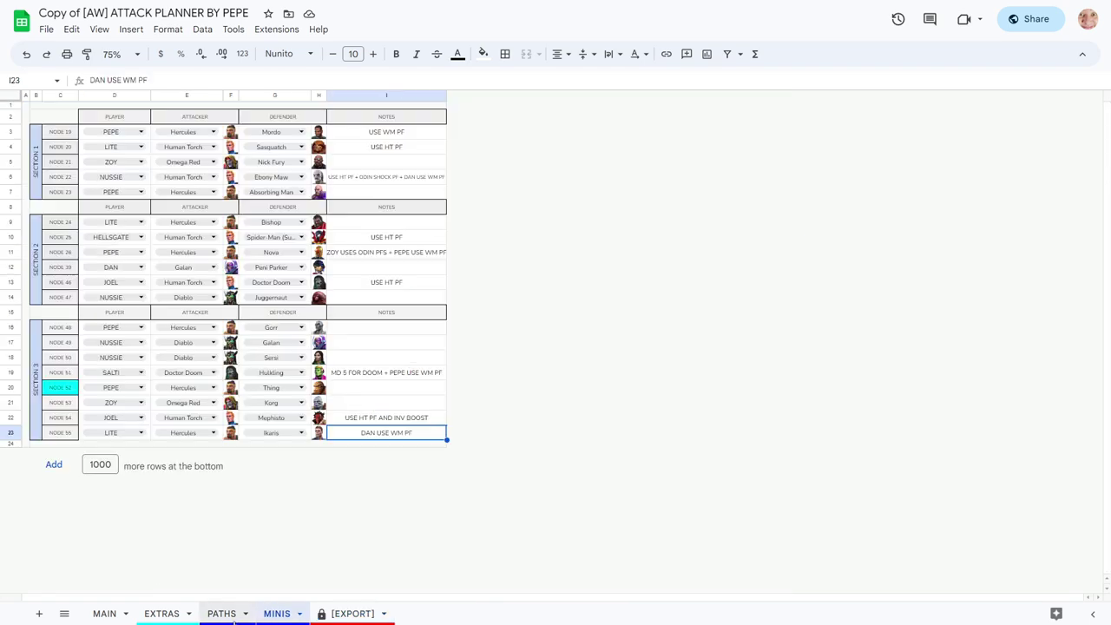
pyautogui.click(163, 614)
pyautogui.click(104, 613)
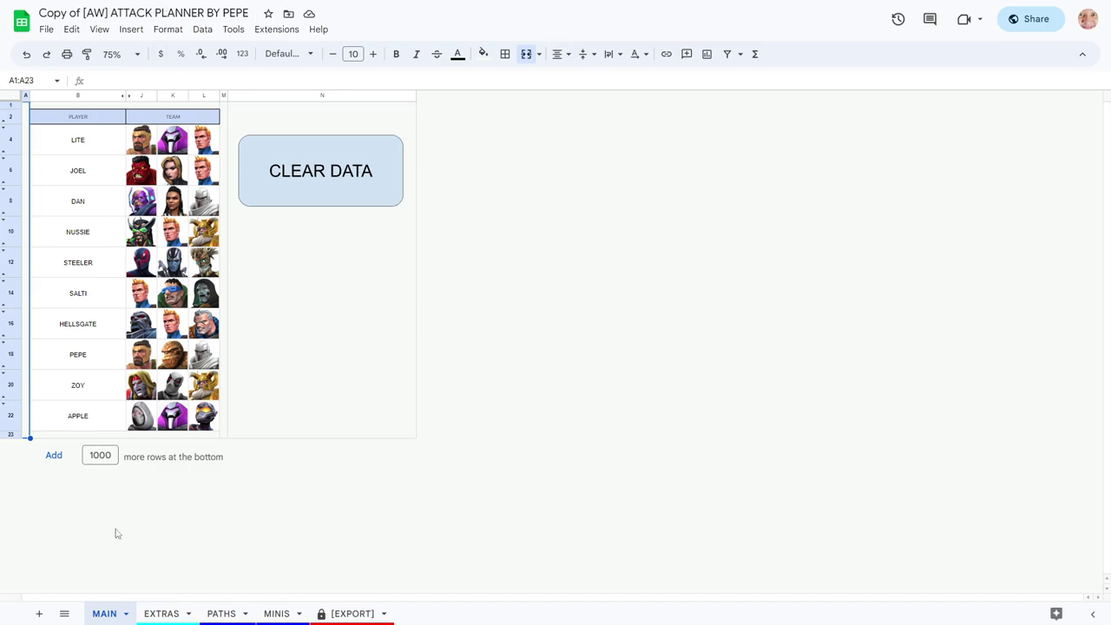
pyautogui.click(269, 614)
pyautogui.click(222, 614)
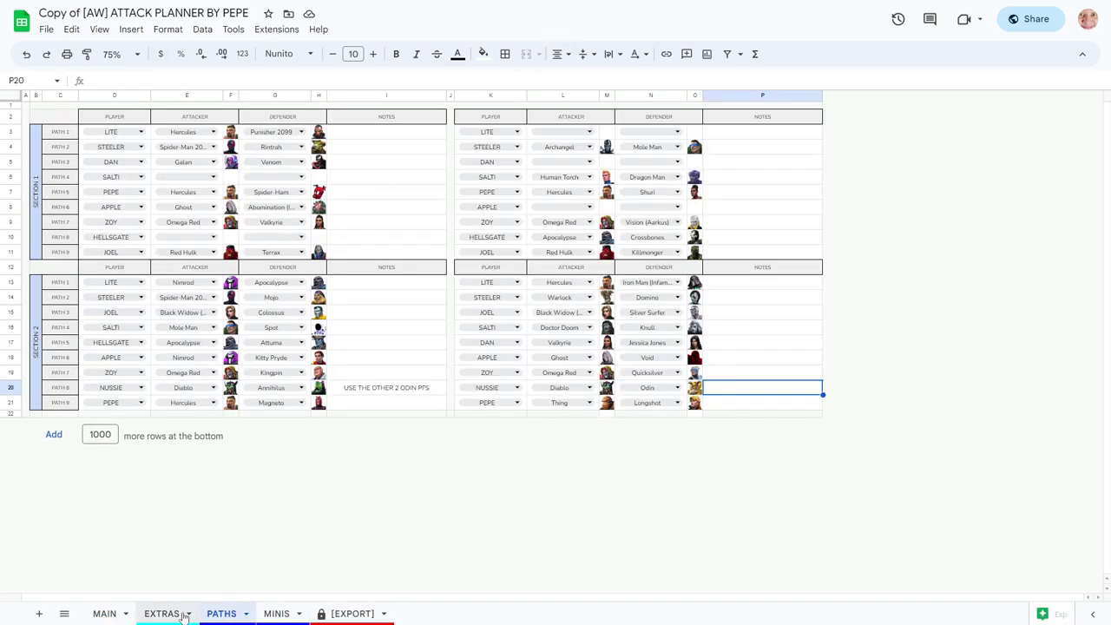
pyautogui.click(165, 613)
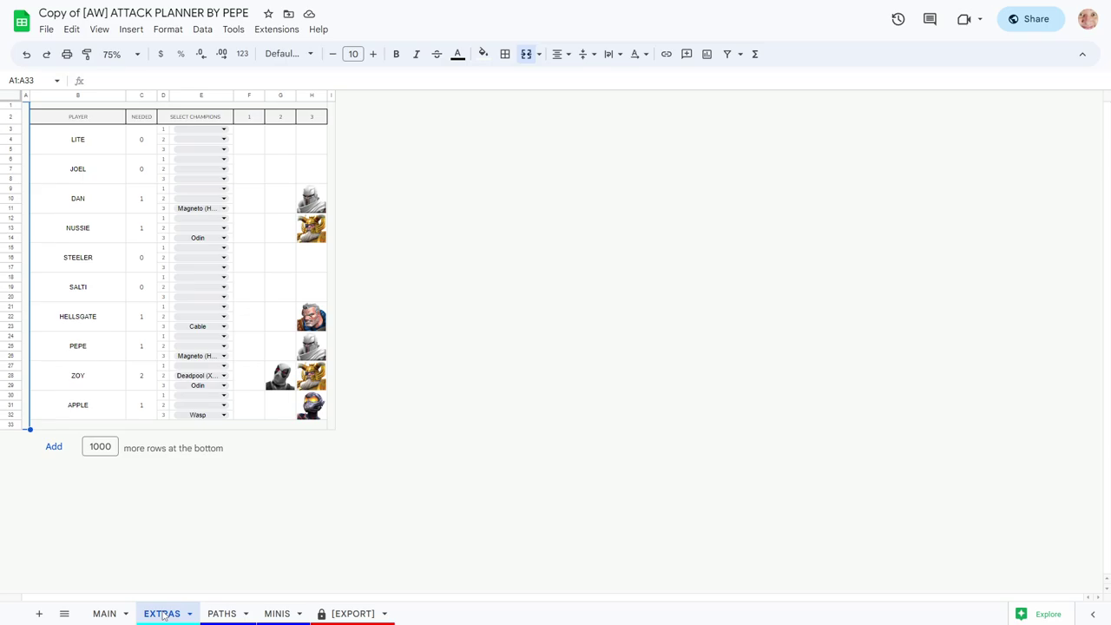
# Run the CLEAR DATA script from the MAIN sheet and confirm the action to empty the planner
pyautogui.click(104, 613)
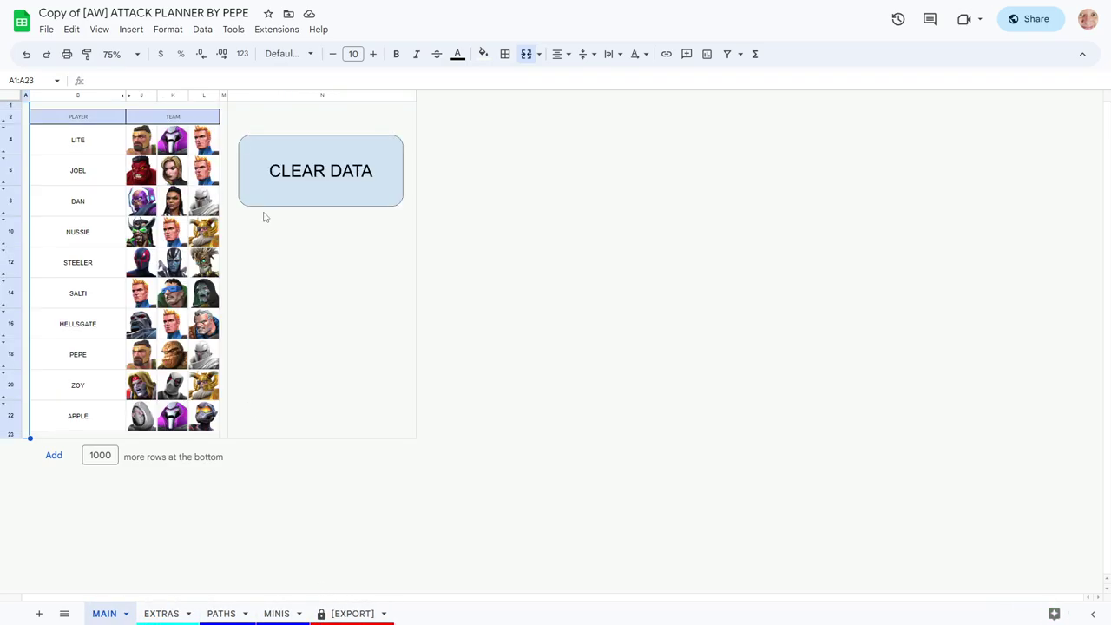
pyautogui.click(324, 174)
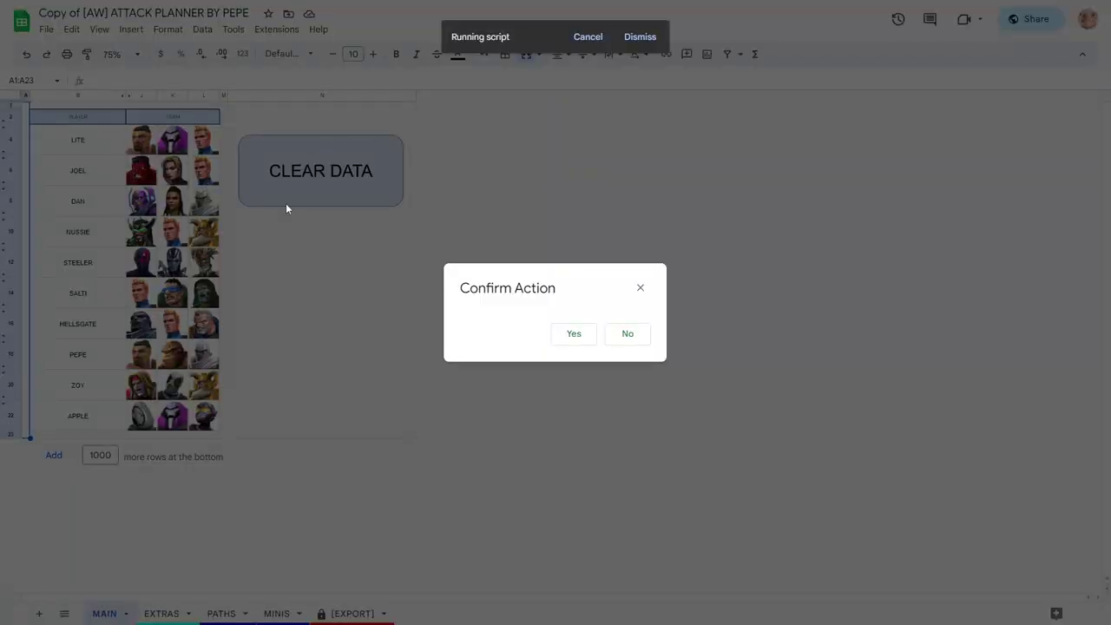
pyautogui.click(576, 333)
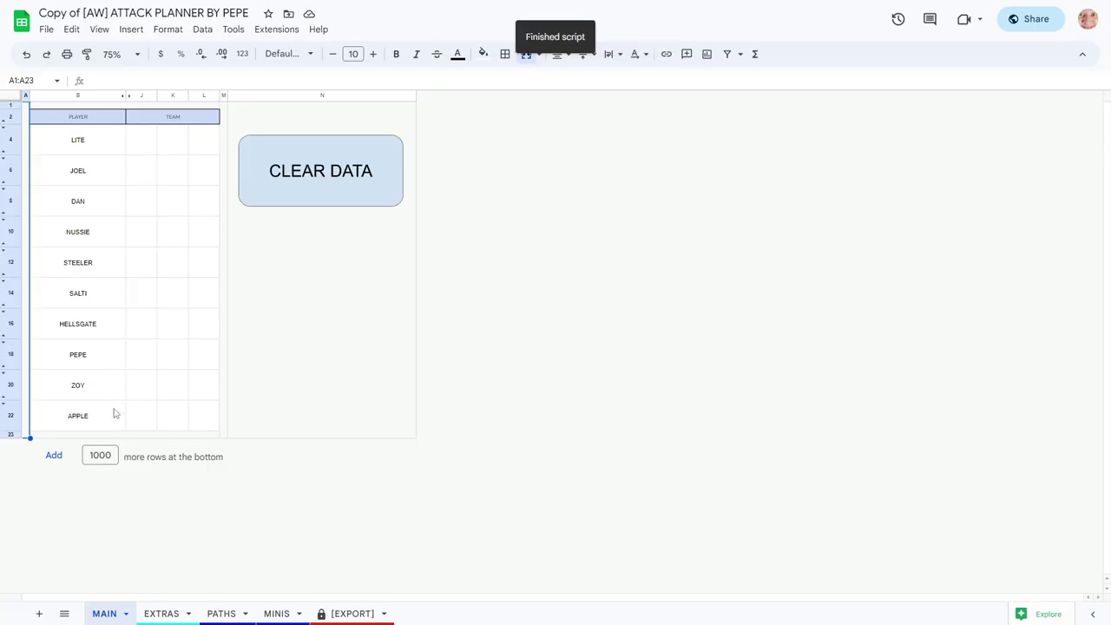
# Check the PATHS, MINIS, [EXPORT] and EXTRAS sheets for leftover data and return to the MAIN sheet
pyautogui.click(217, 614)
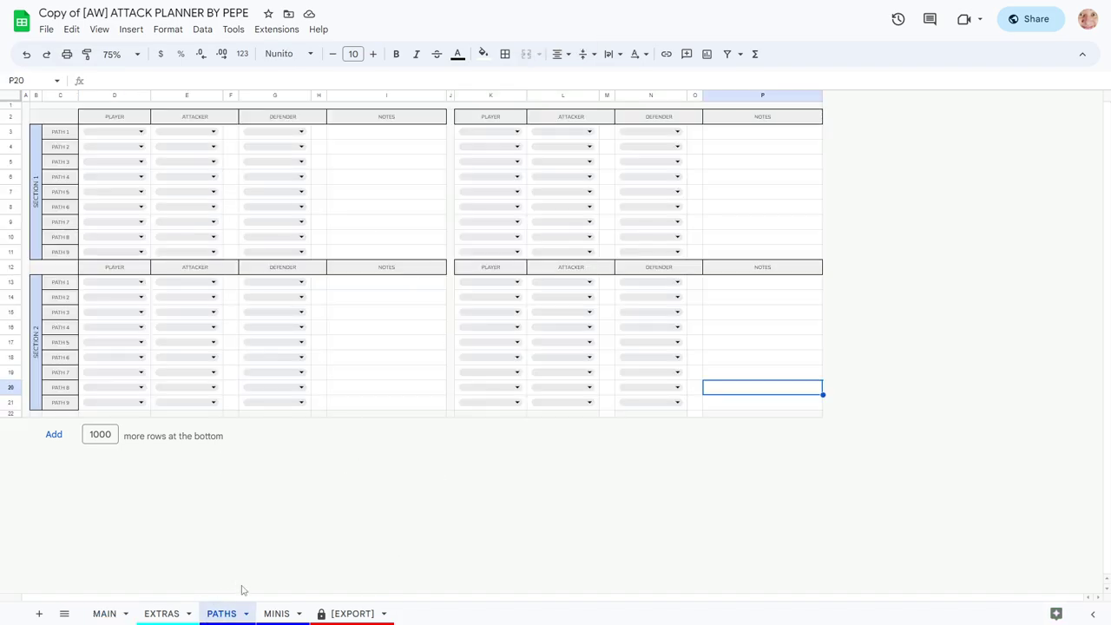
pyautogui.click(269, 613)
pyautogui.click(156, 614)
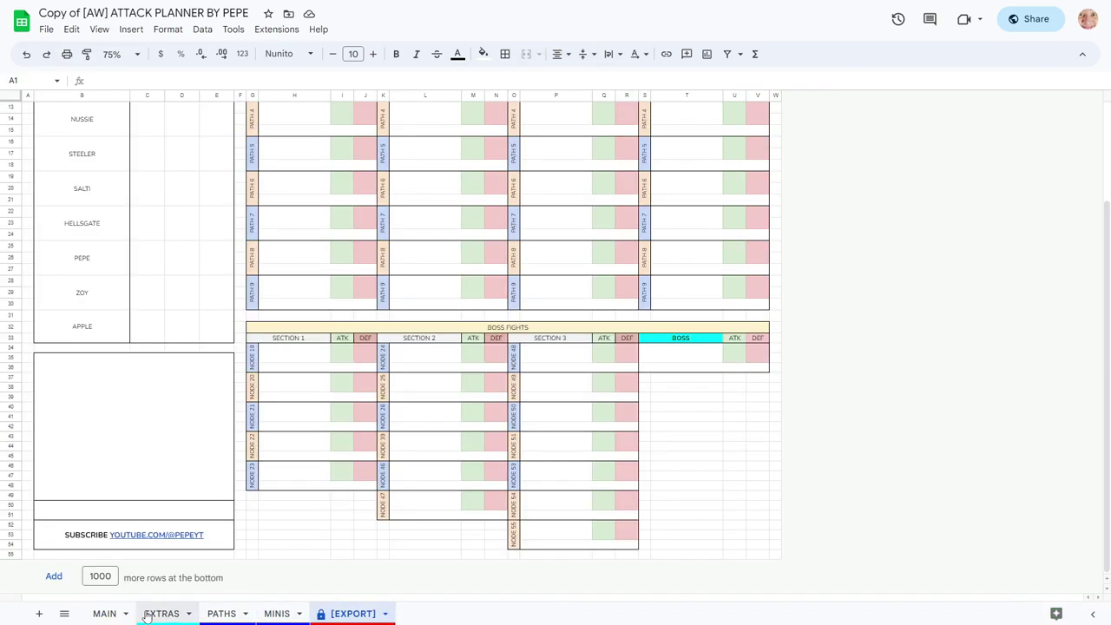
pyautogui.click(154, 614)
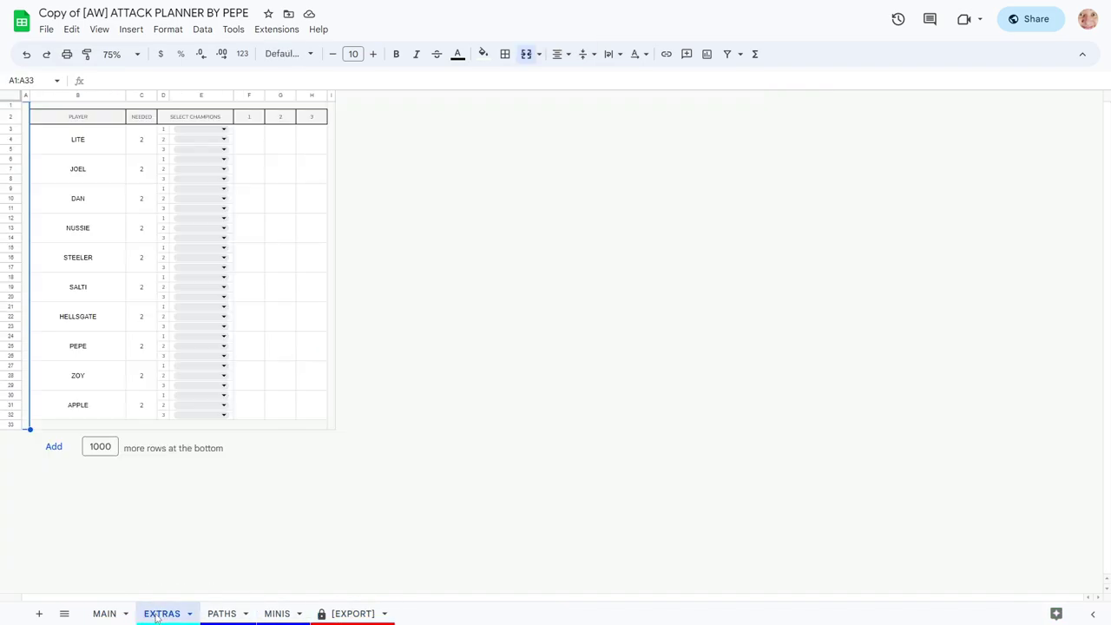
pyautogui.click(111, 616)
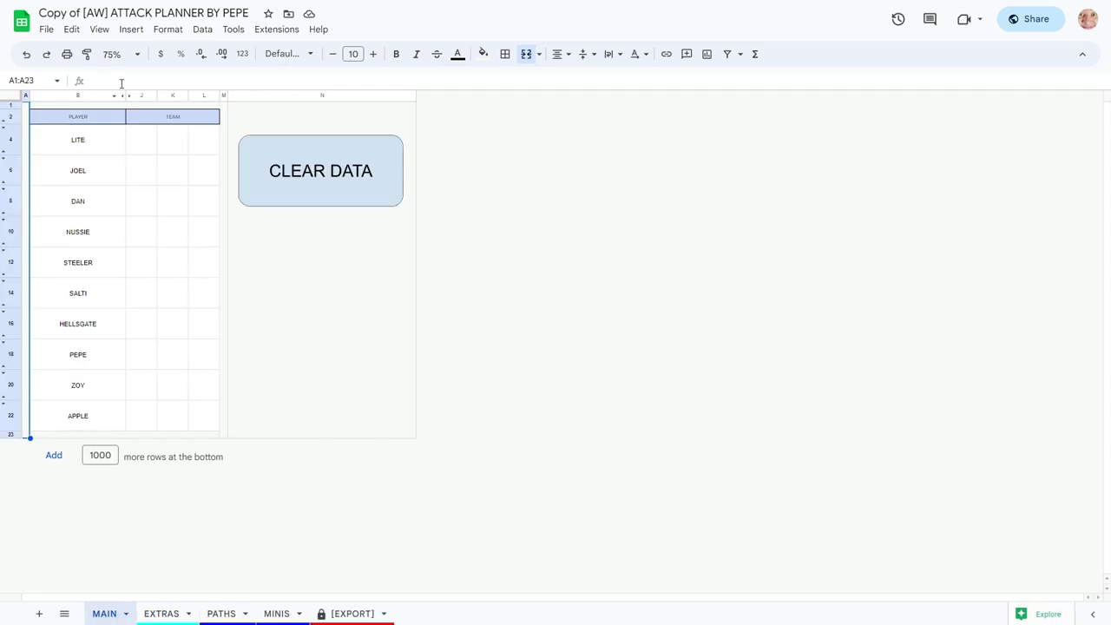